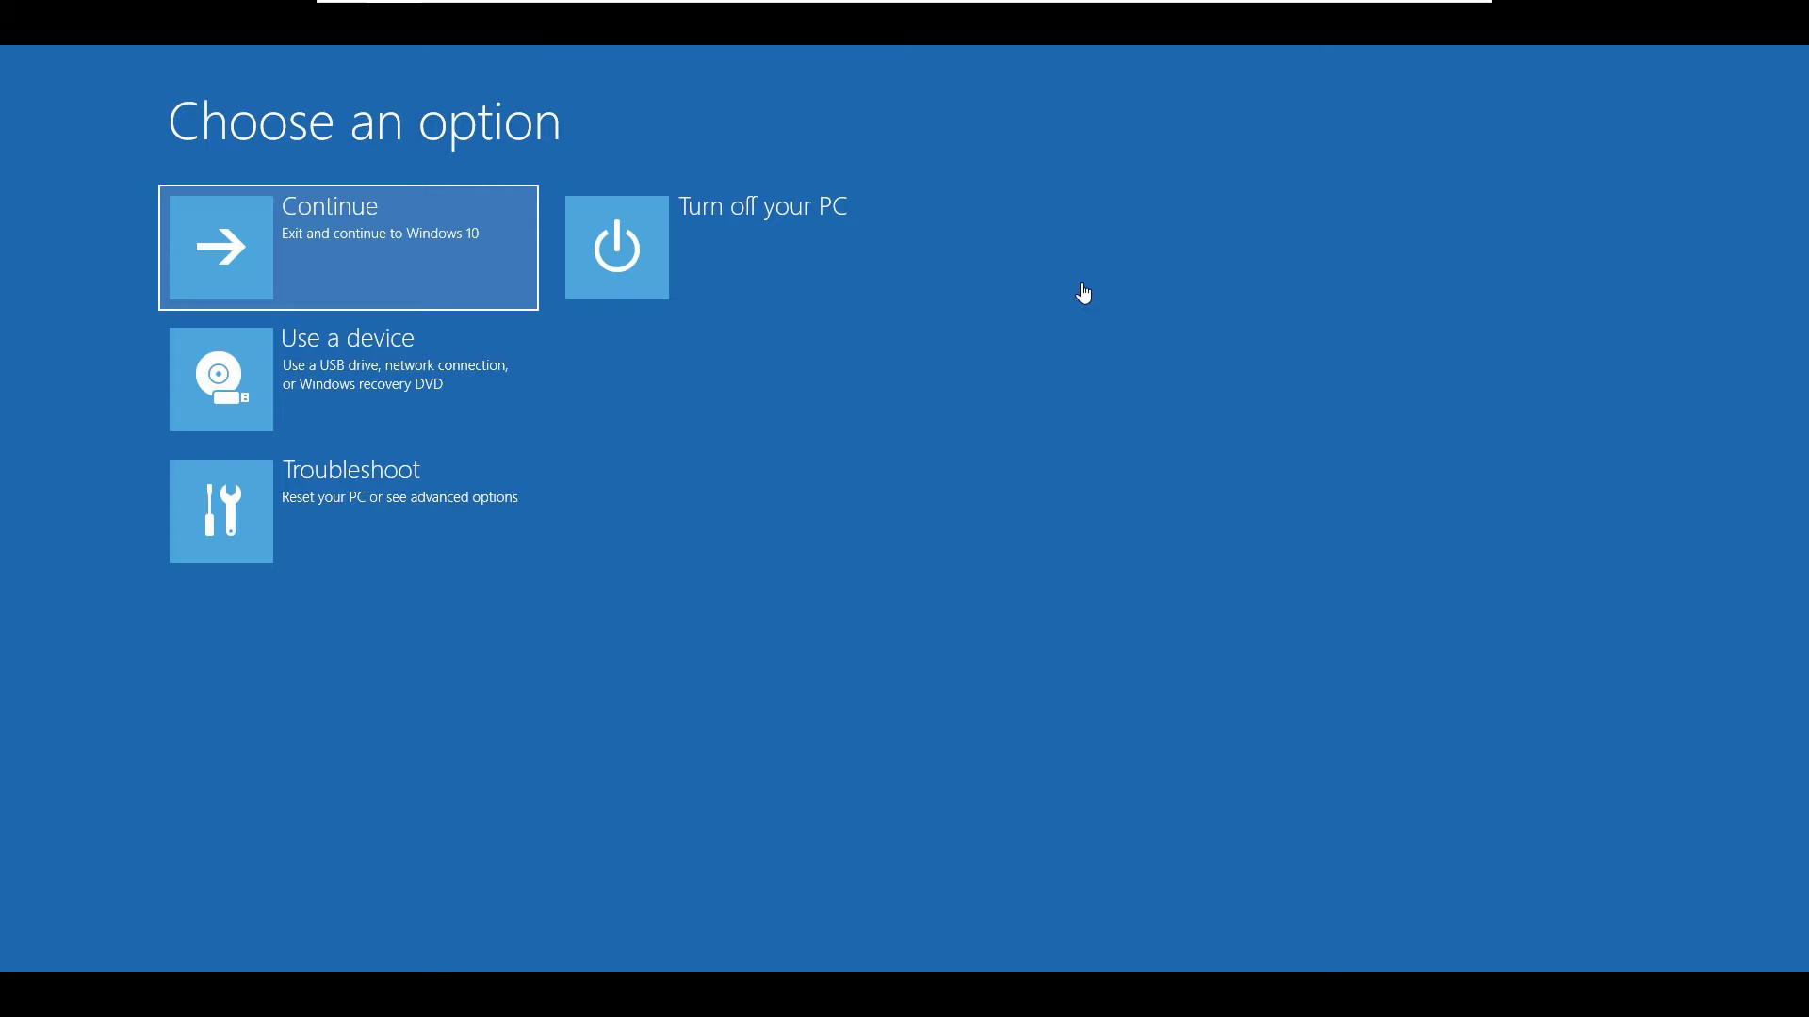
Launch Startup Repair from Troubleshoot > Advanced options, entering the account password to start it.
{"action": "left_click", "coordinate": [394, 480]}
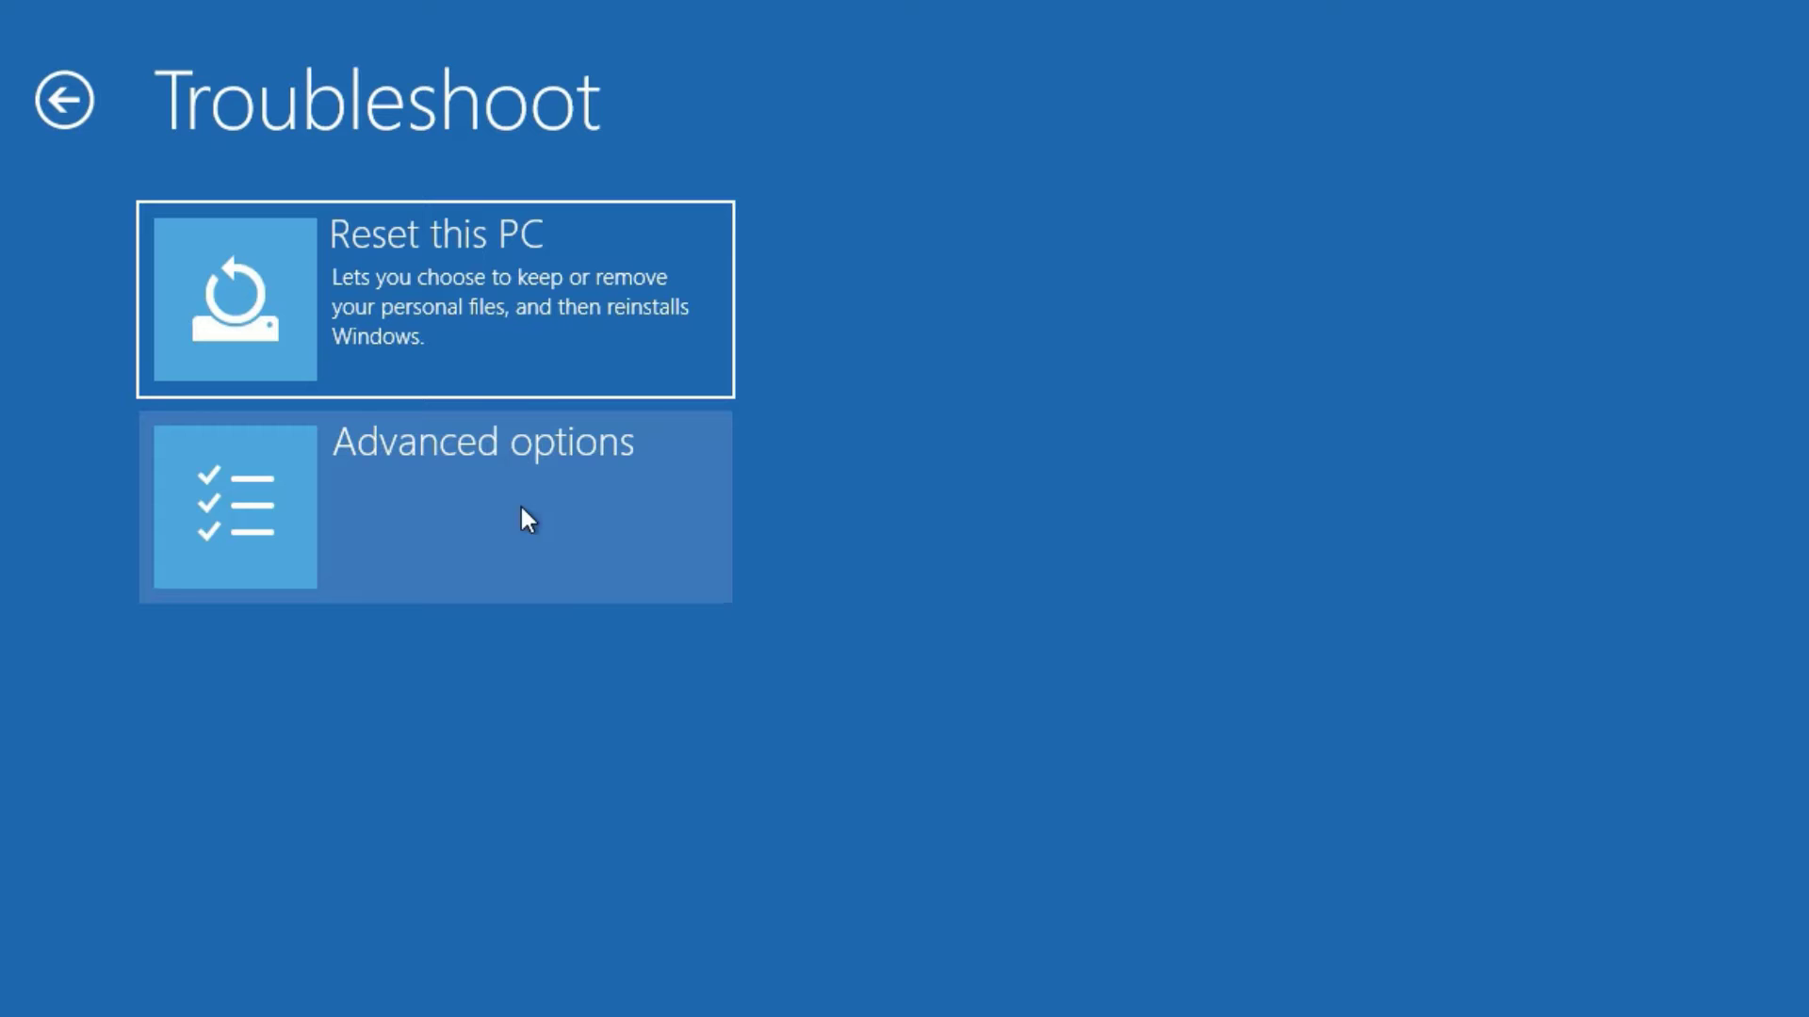
{"action": "left_click", "coordinate": [499, 528]}
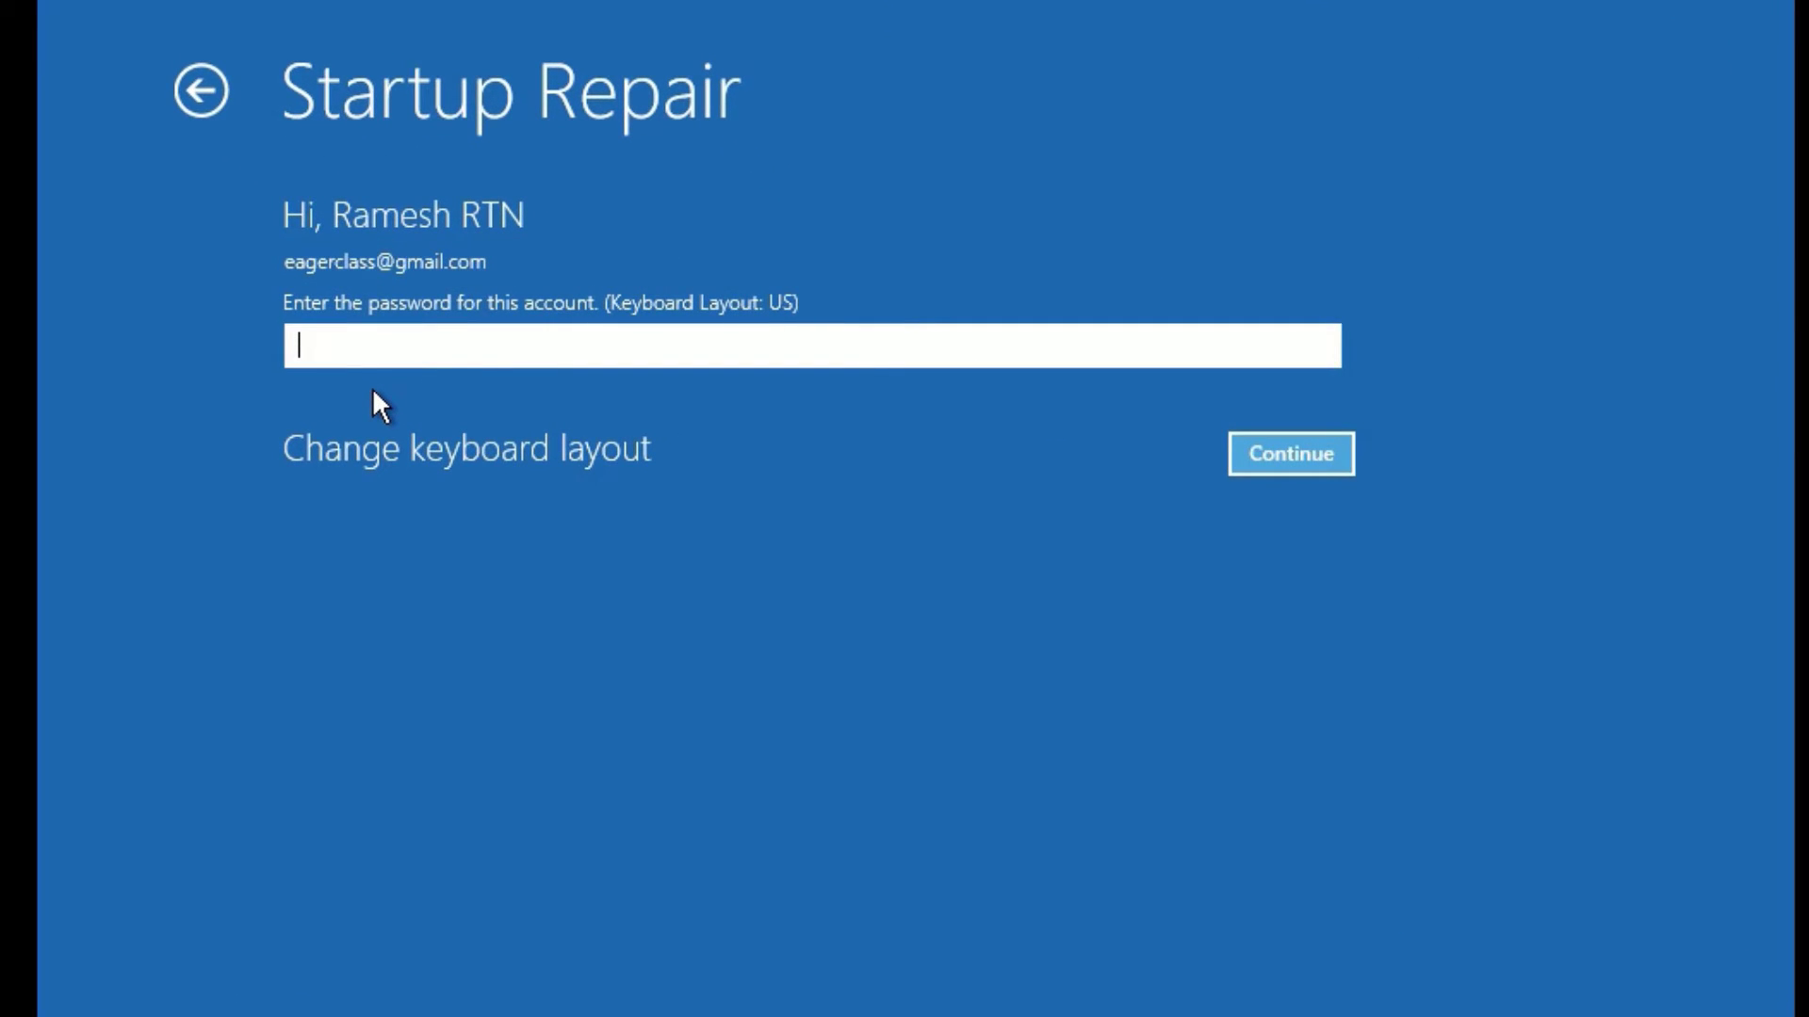
{"action": "type", "text": "1"}
{"action": "key", "text": "Return"}
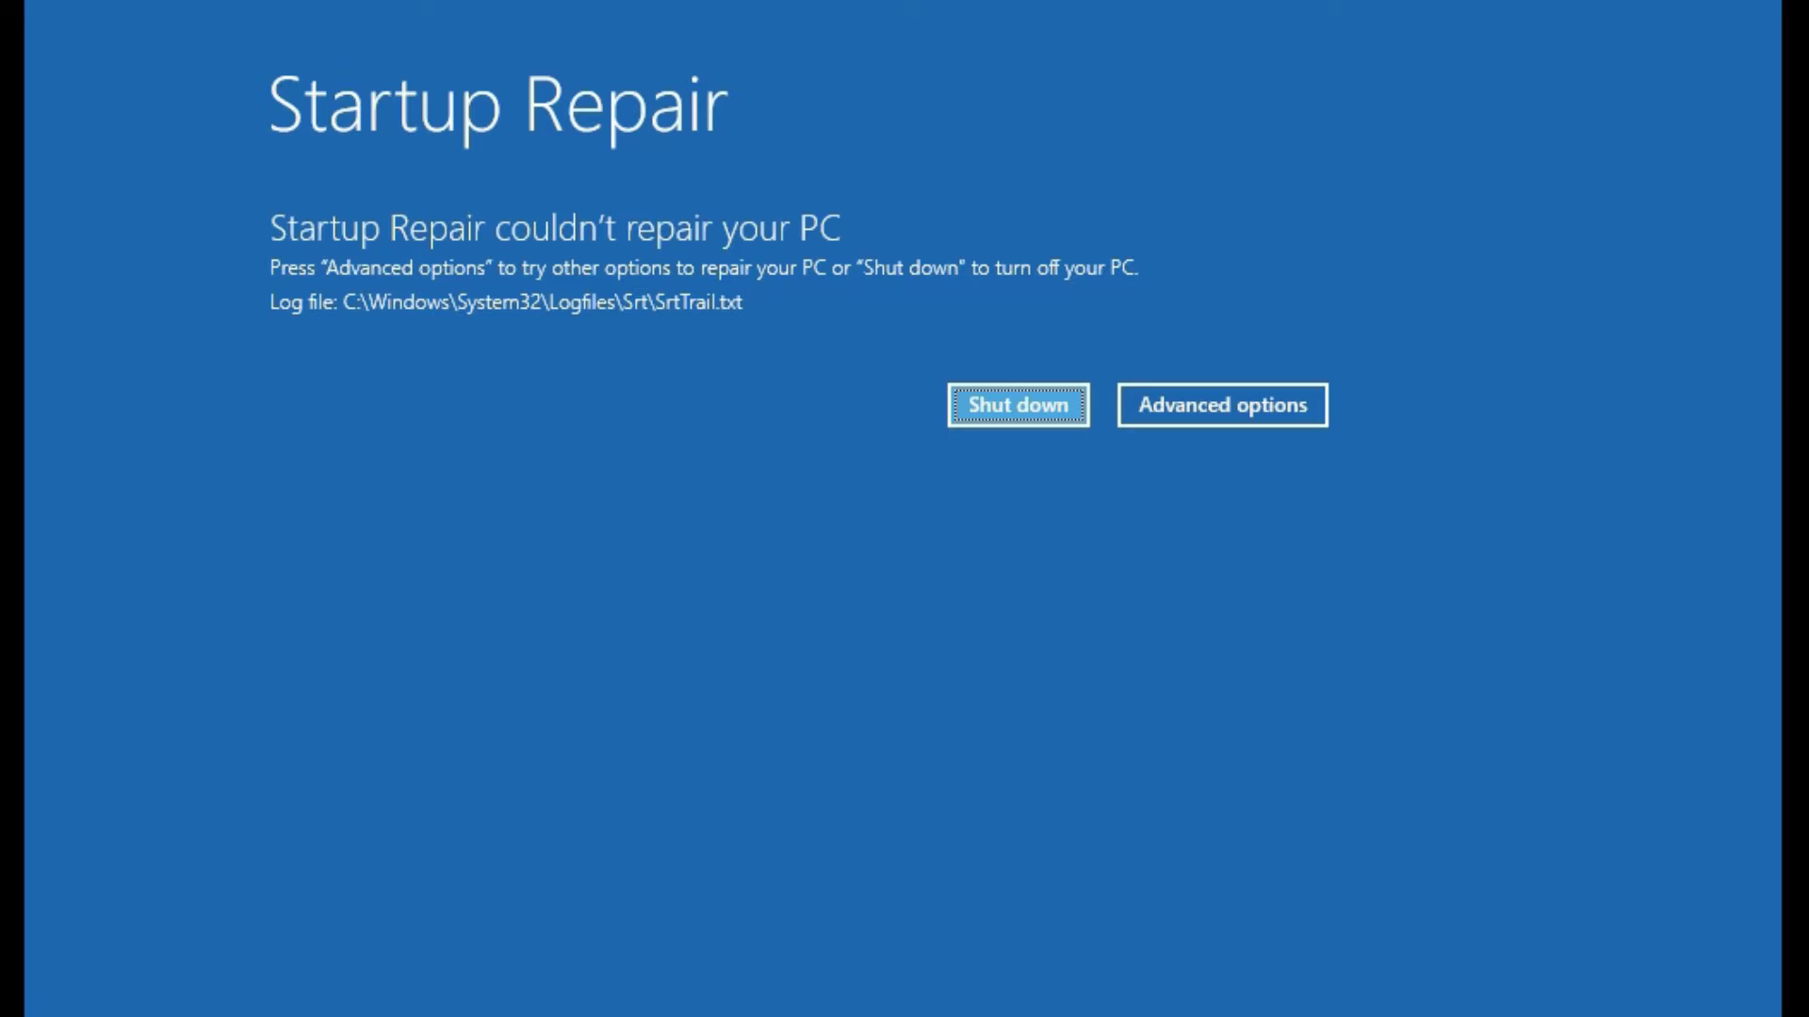
Go back through Troubleshoot > Advanced options > Uninstall Updates and choose Uninstall latest quality update.
{"action": "left_click", "coordinate": [1288, 396]}
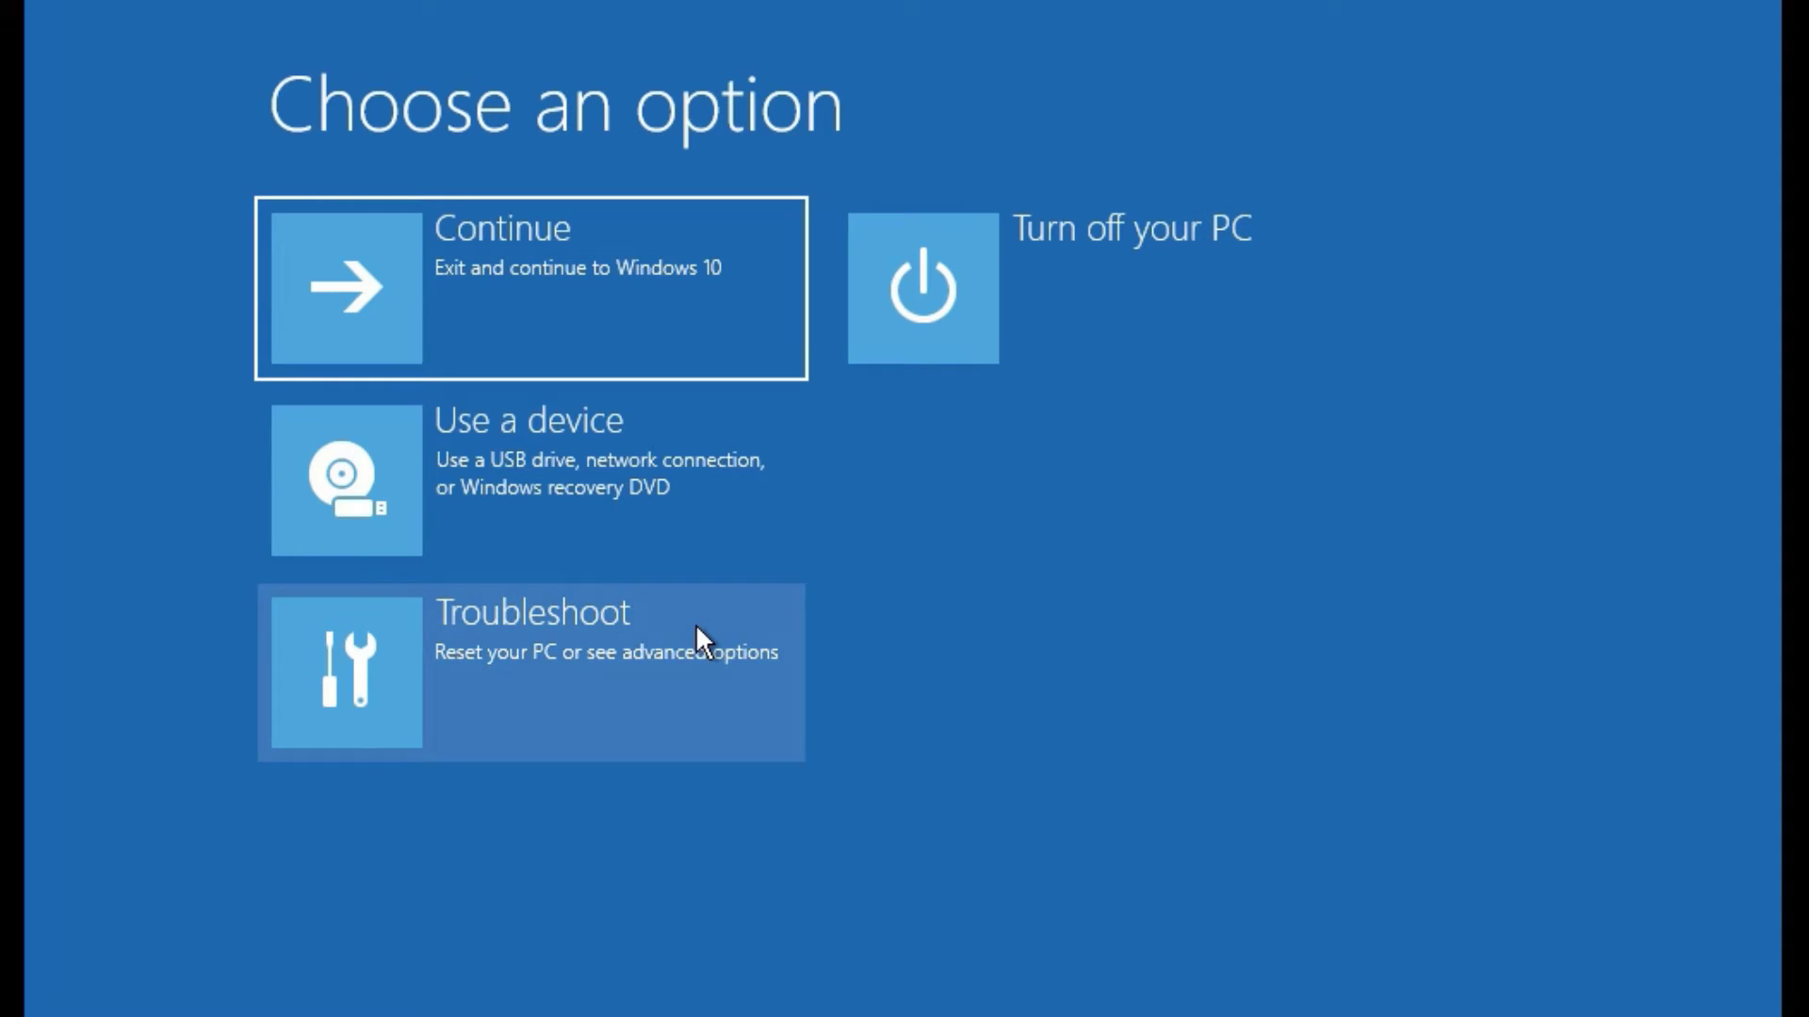
{"action": "left_click", "coordinate": [696, 623]}
{"action": "left_click", "coordinate": [569, 451]}
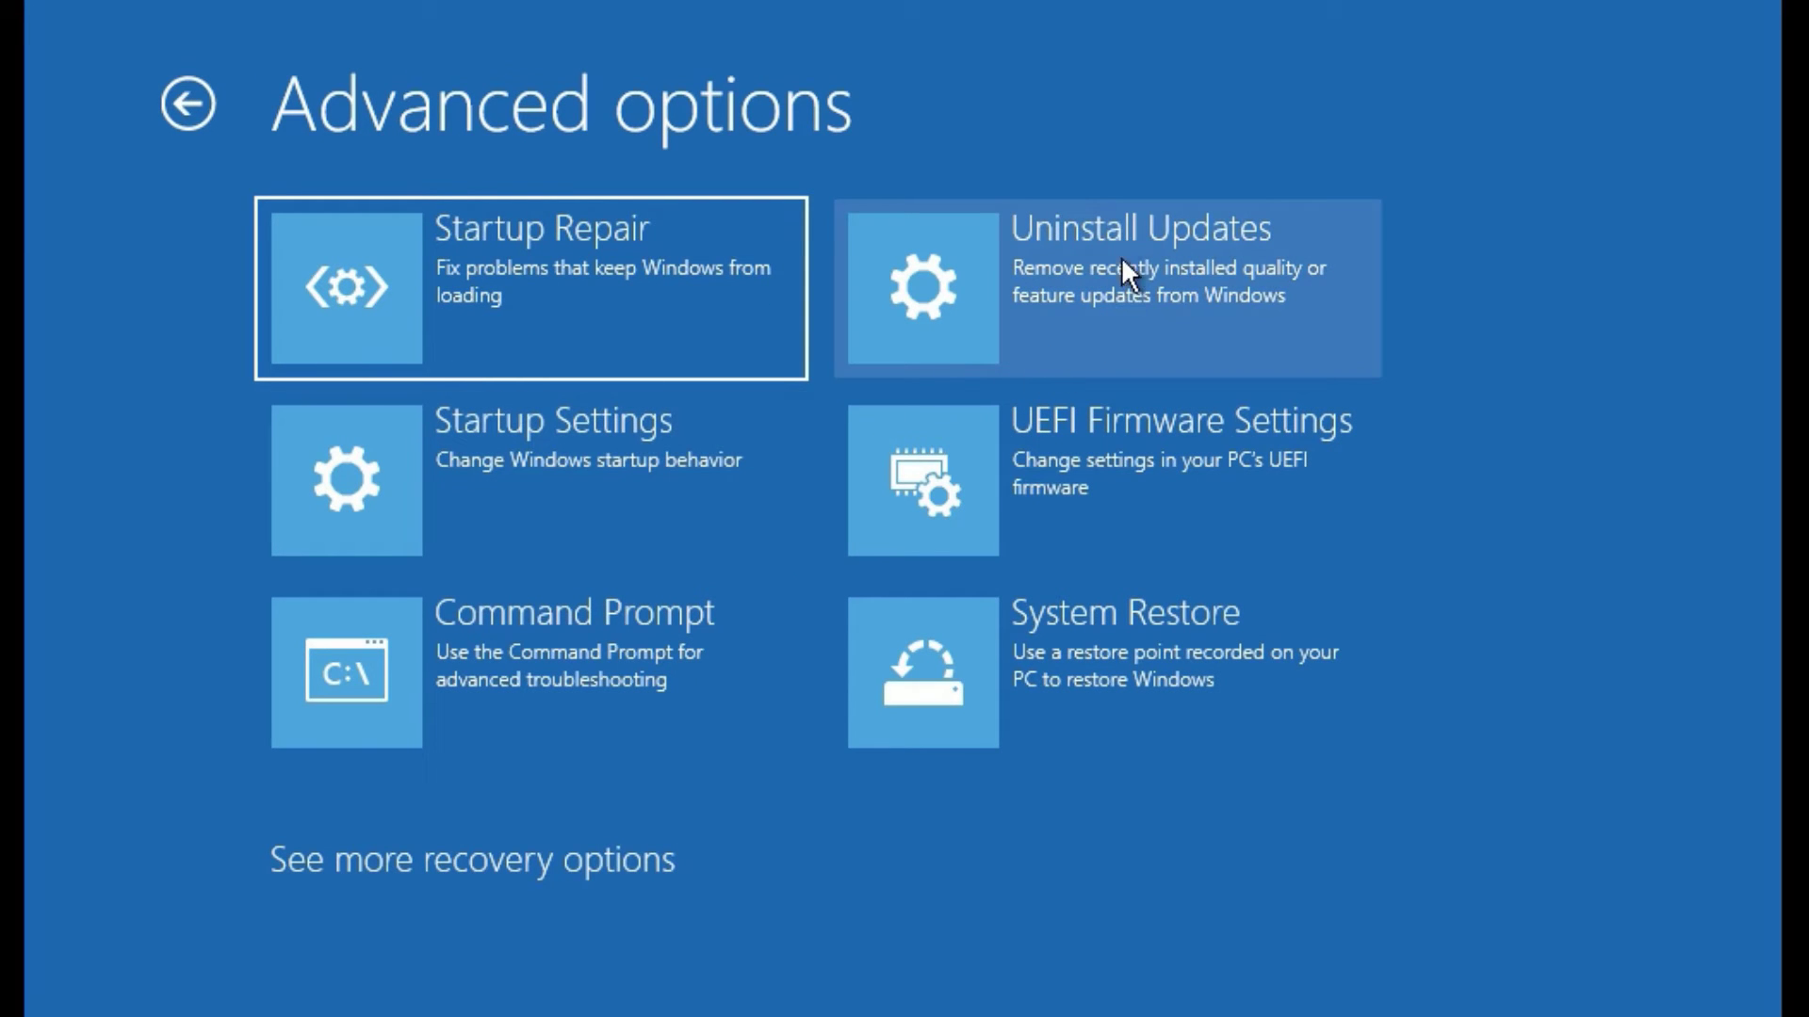
{"action": "left_click", "coordinate": [1042, 251]}
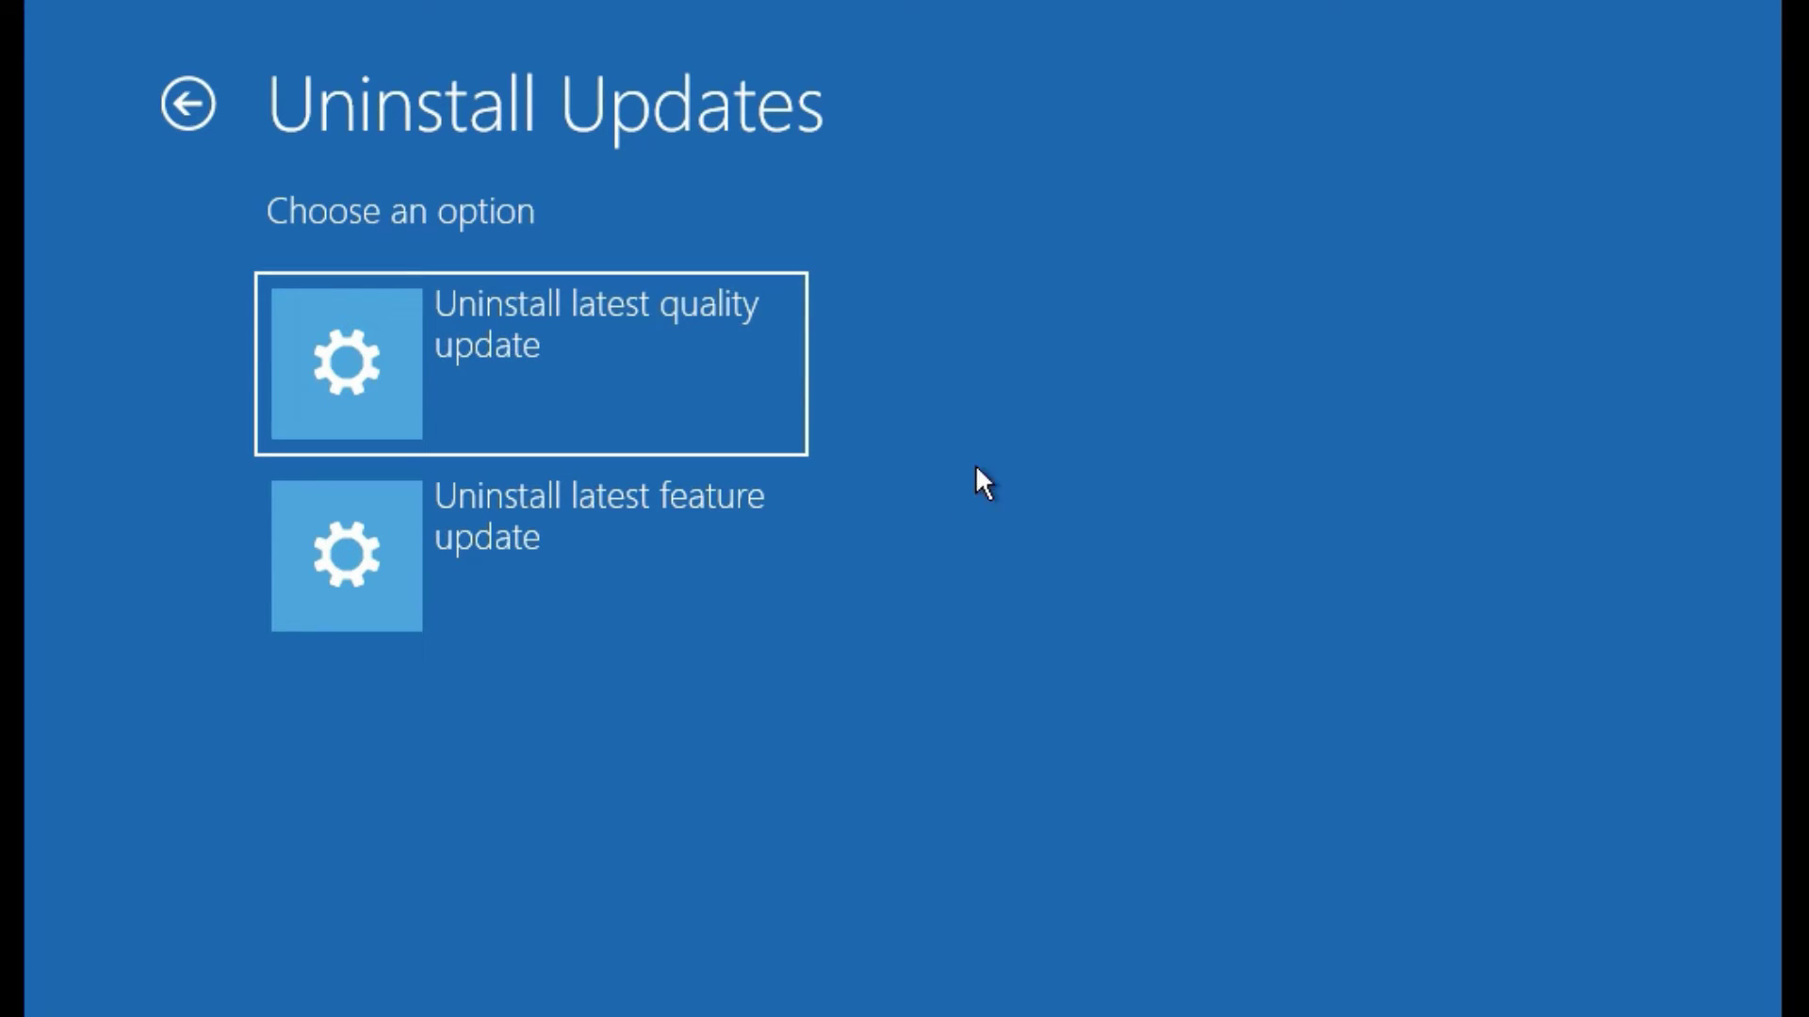
{"action": "left_click", "coordinate": [583, 324]}
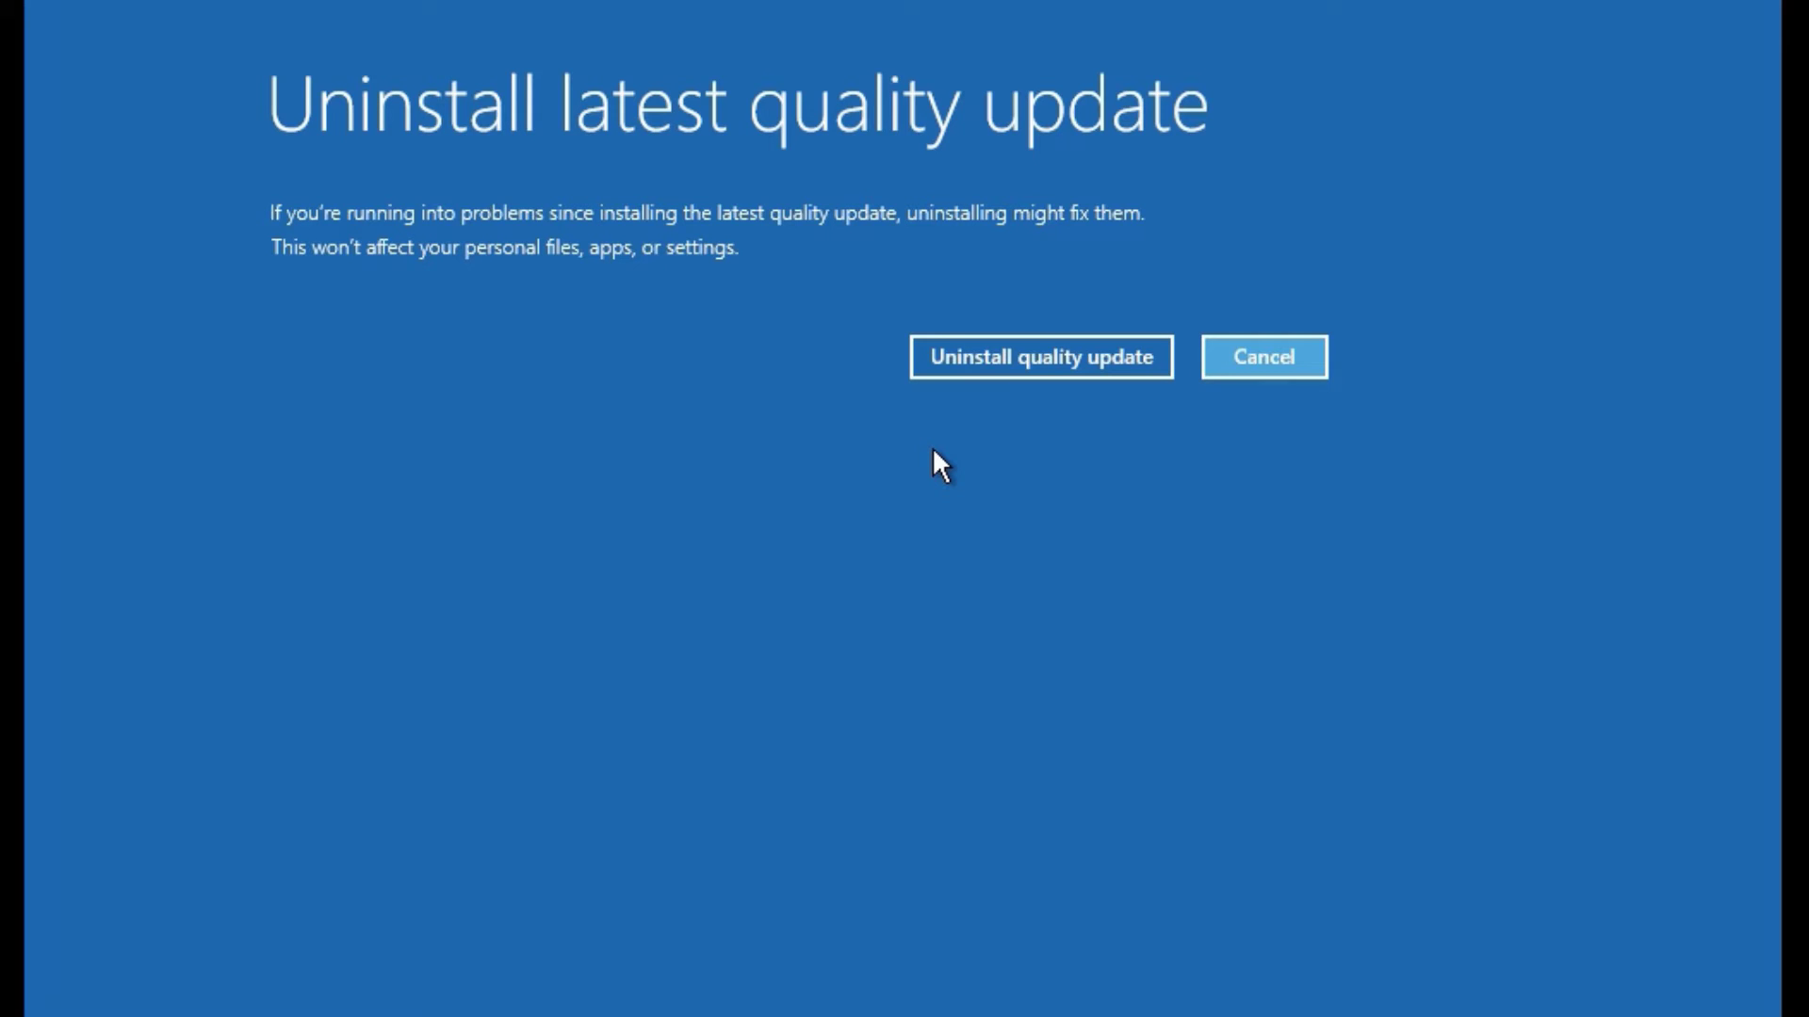
Cancel the update removal, open Command Prompt from Advanced options, and run chkdsk.
{"action": "left_click", "coordinate": [1237, 355]}
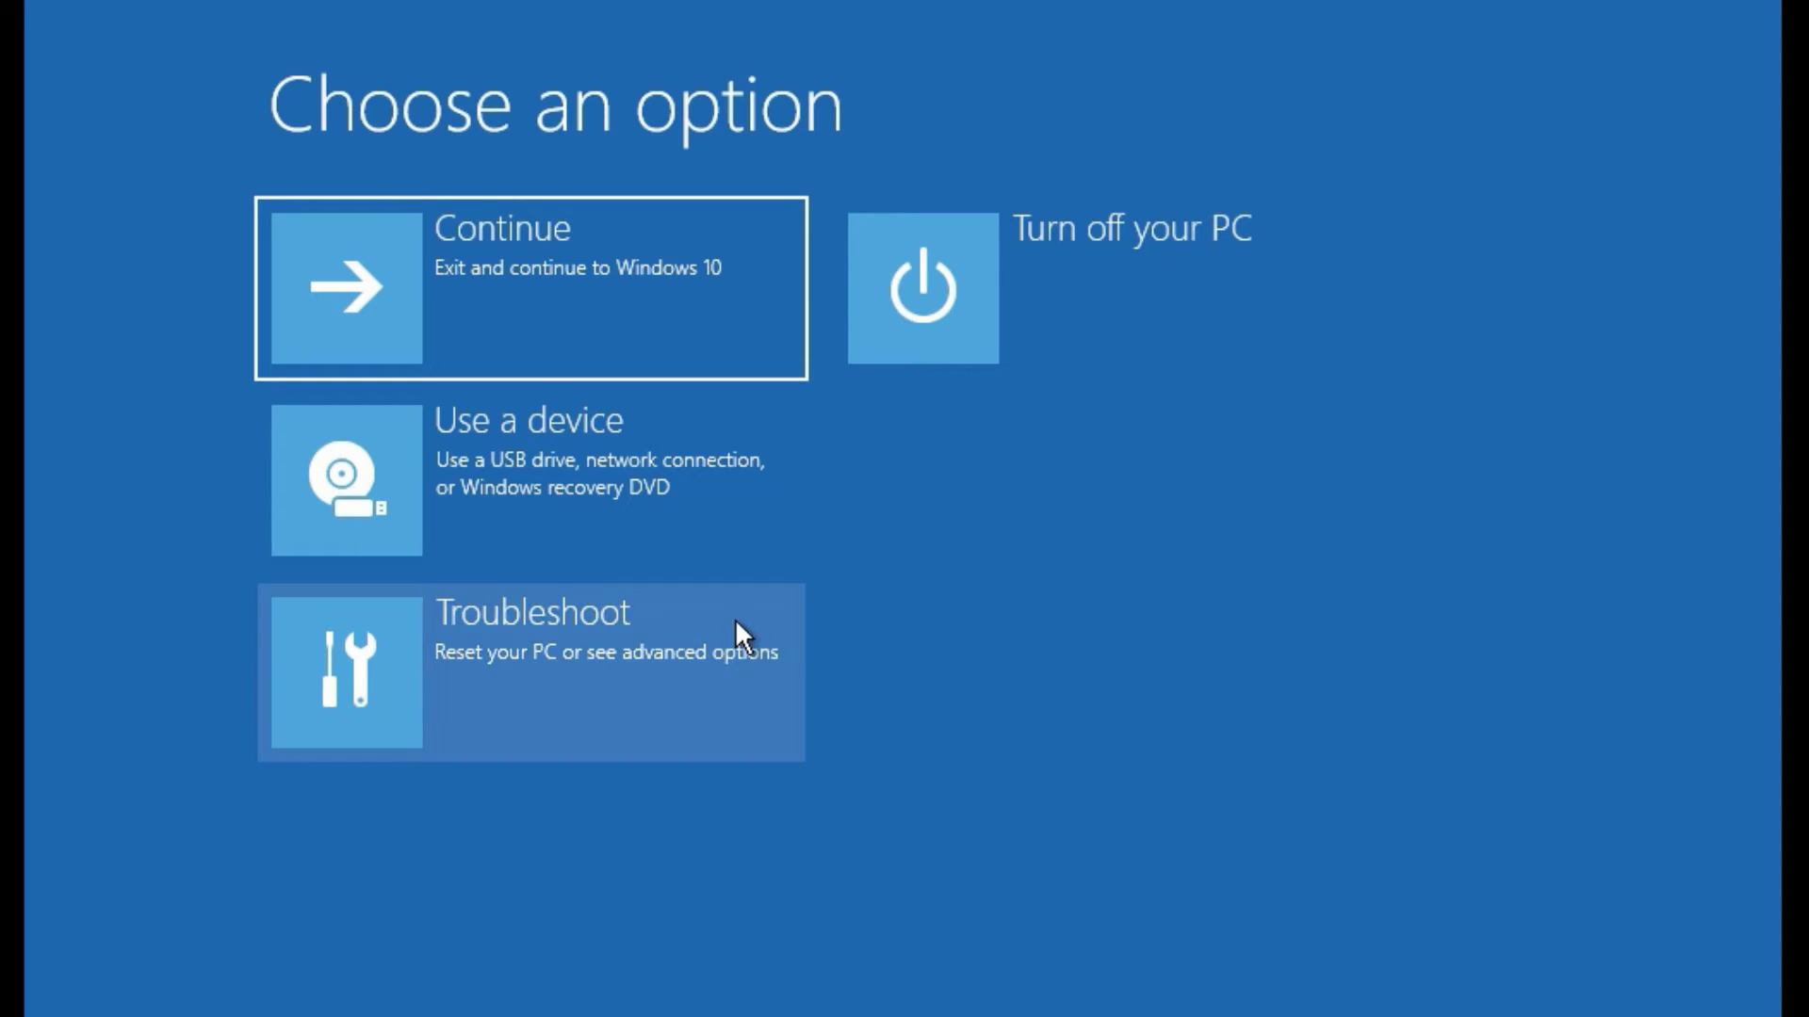
{"action": "left_click", "coordinate": [504, 656]}
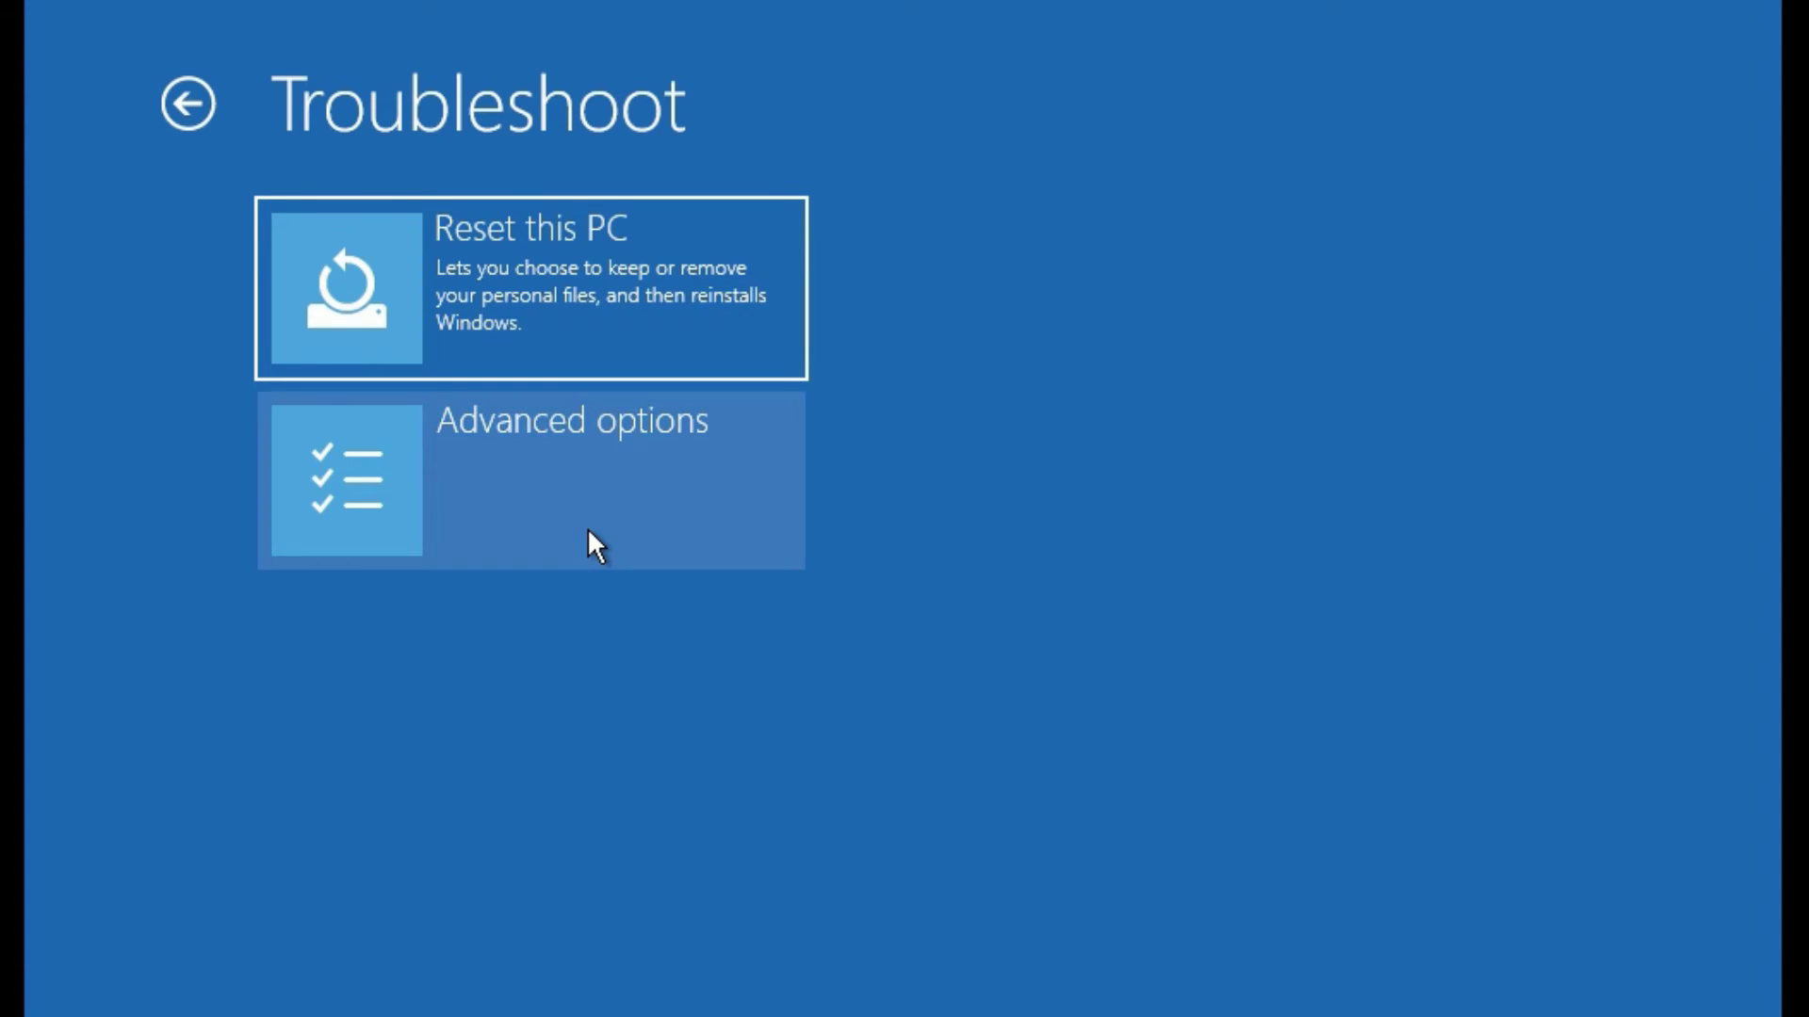
{"action": "left_click", "coordinate": [587, 531]}
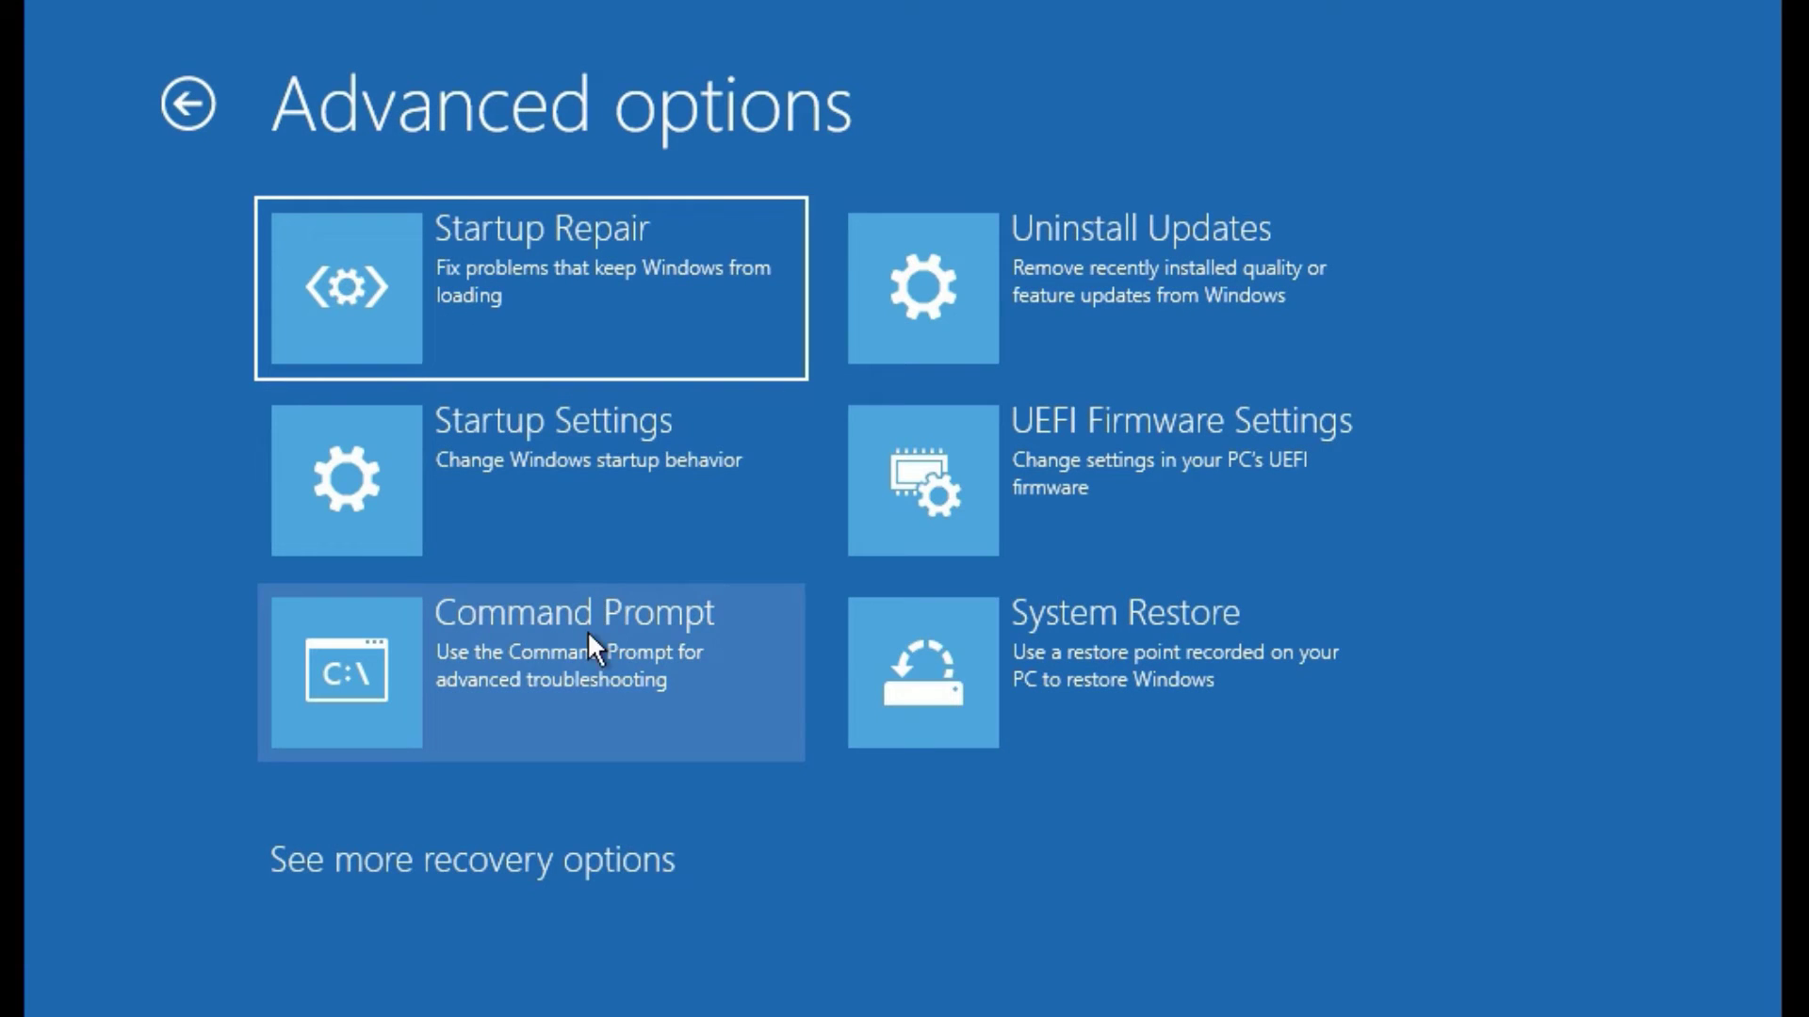
{"action": "left_click", "coordinate": [592, 654]}
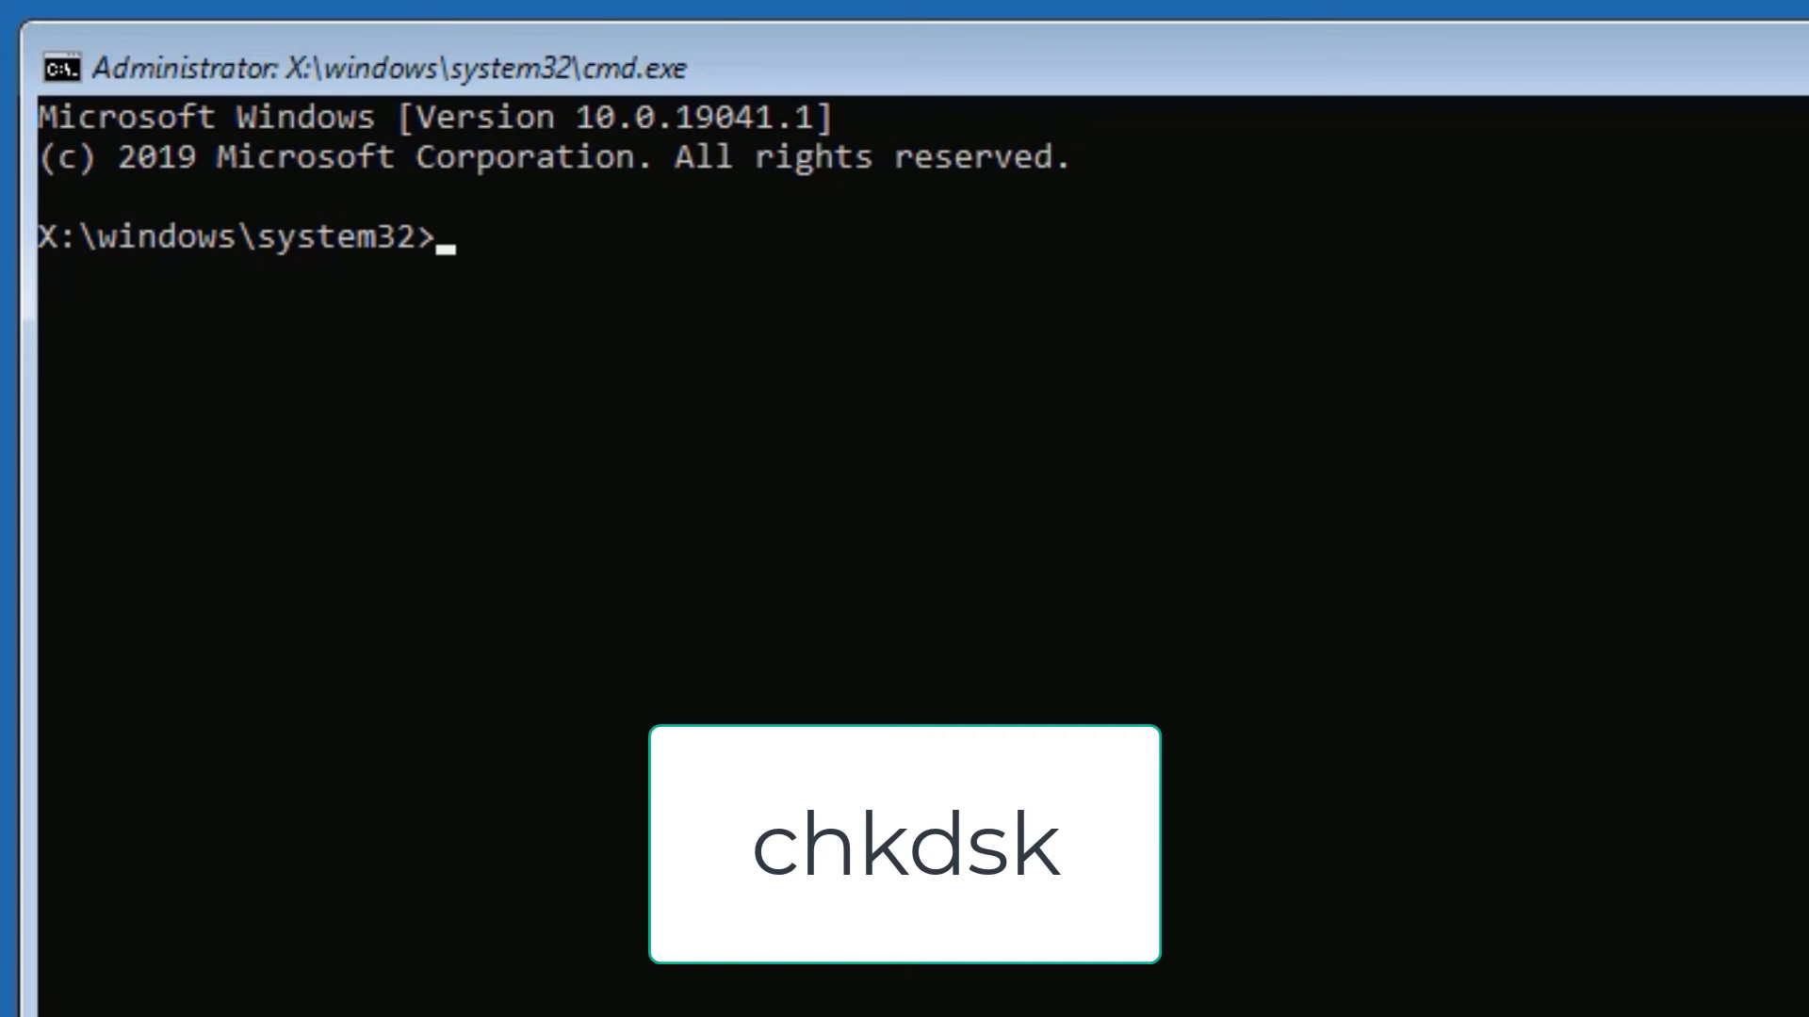
{"action": "type", "text": "chkdsk"}
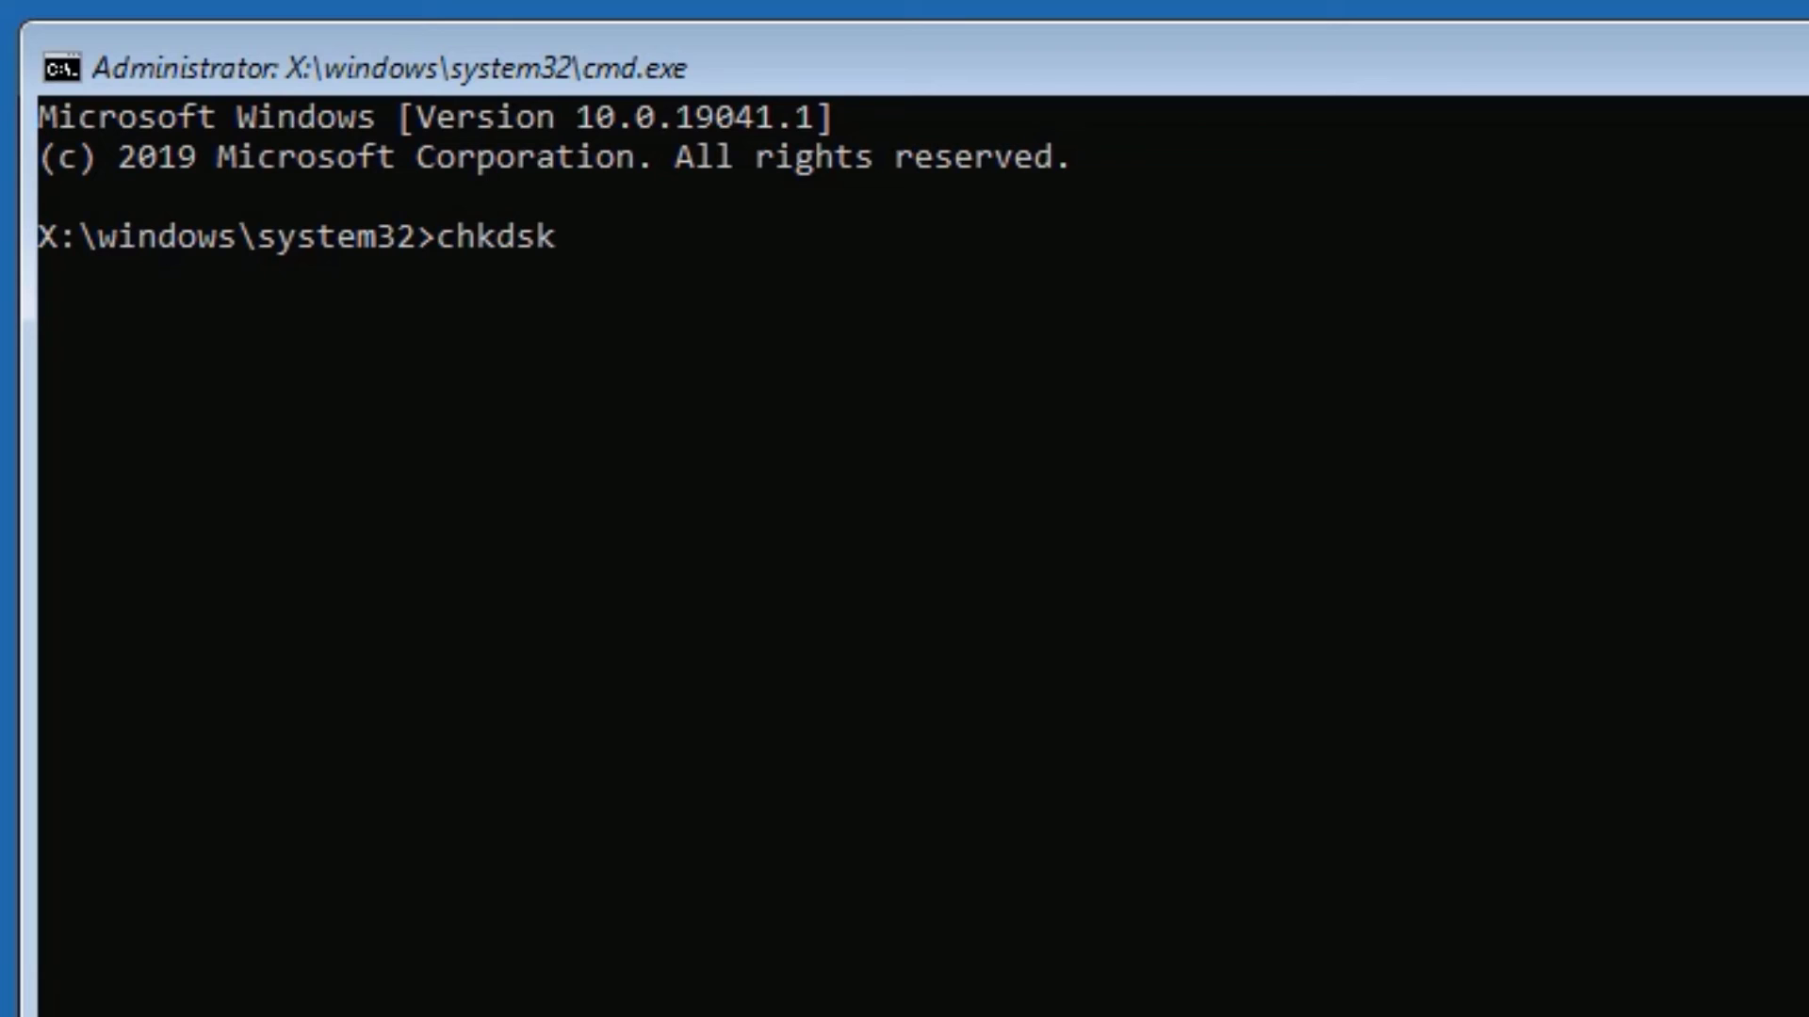
{"action": "key", "text": "Return"}
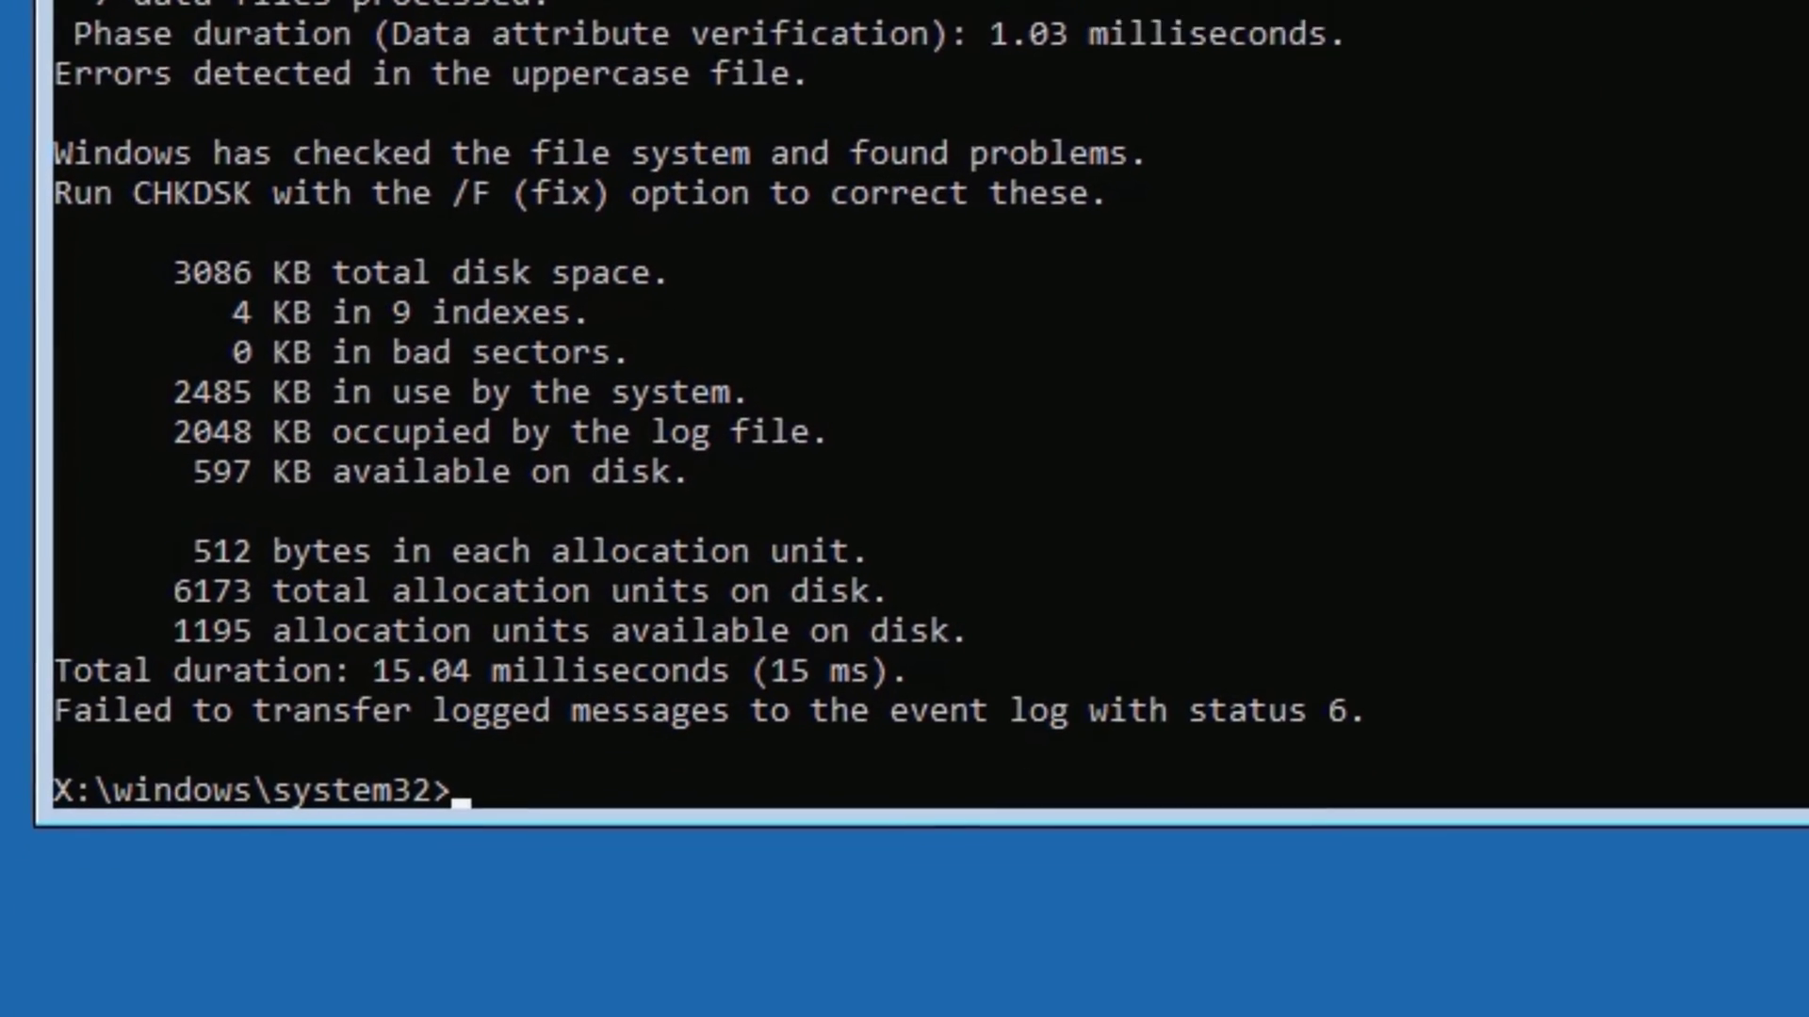
Run sfc /scannow, then gpupdate, in the recovery command prompt.
{"action": "type", "text": "sfc "}
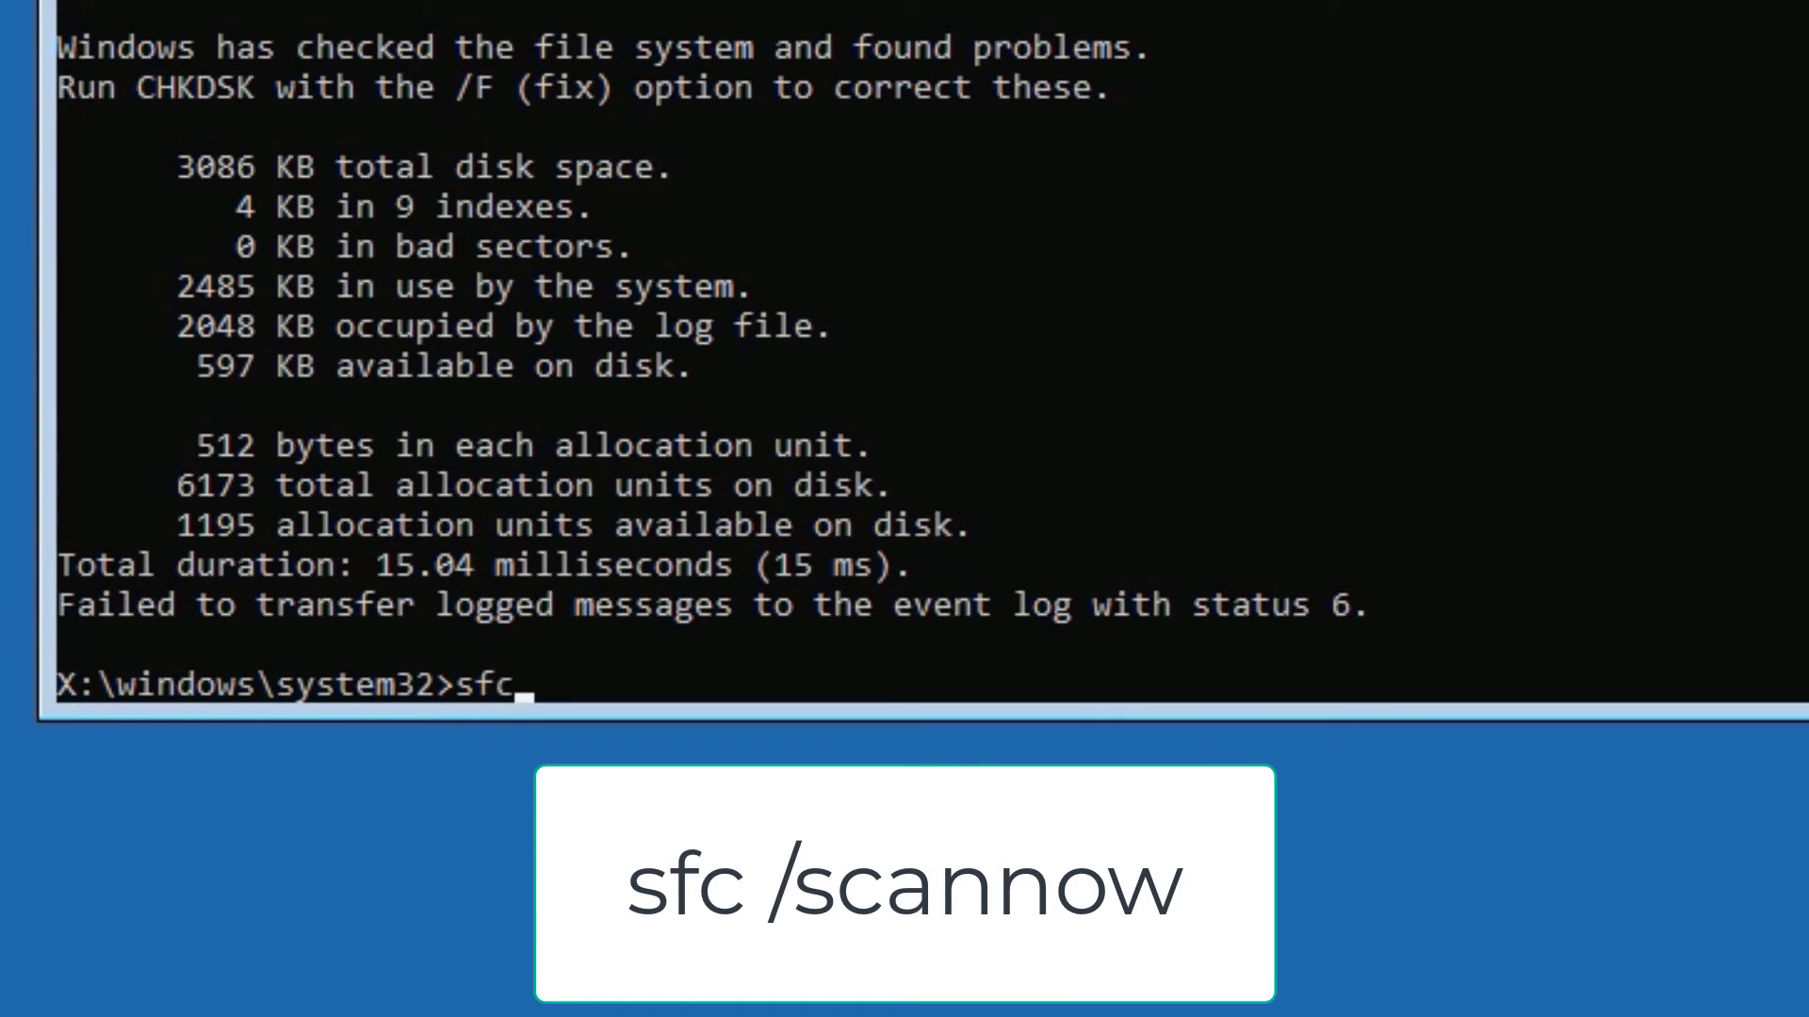
{"action": "type", "text": "/scannow"}
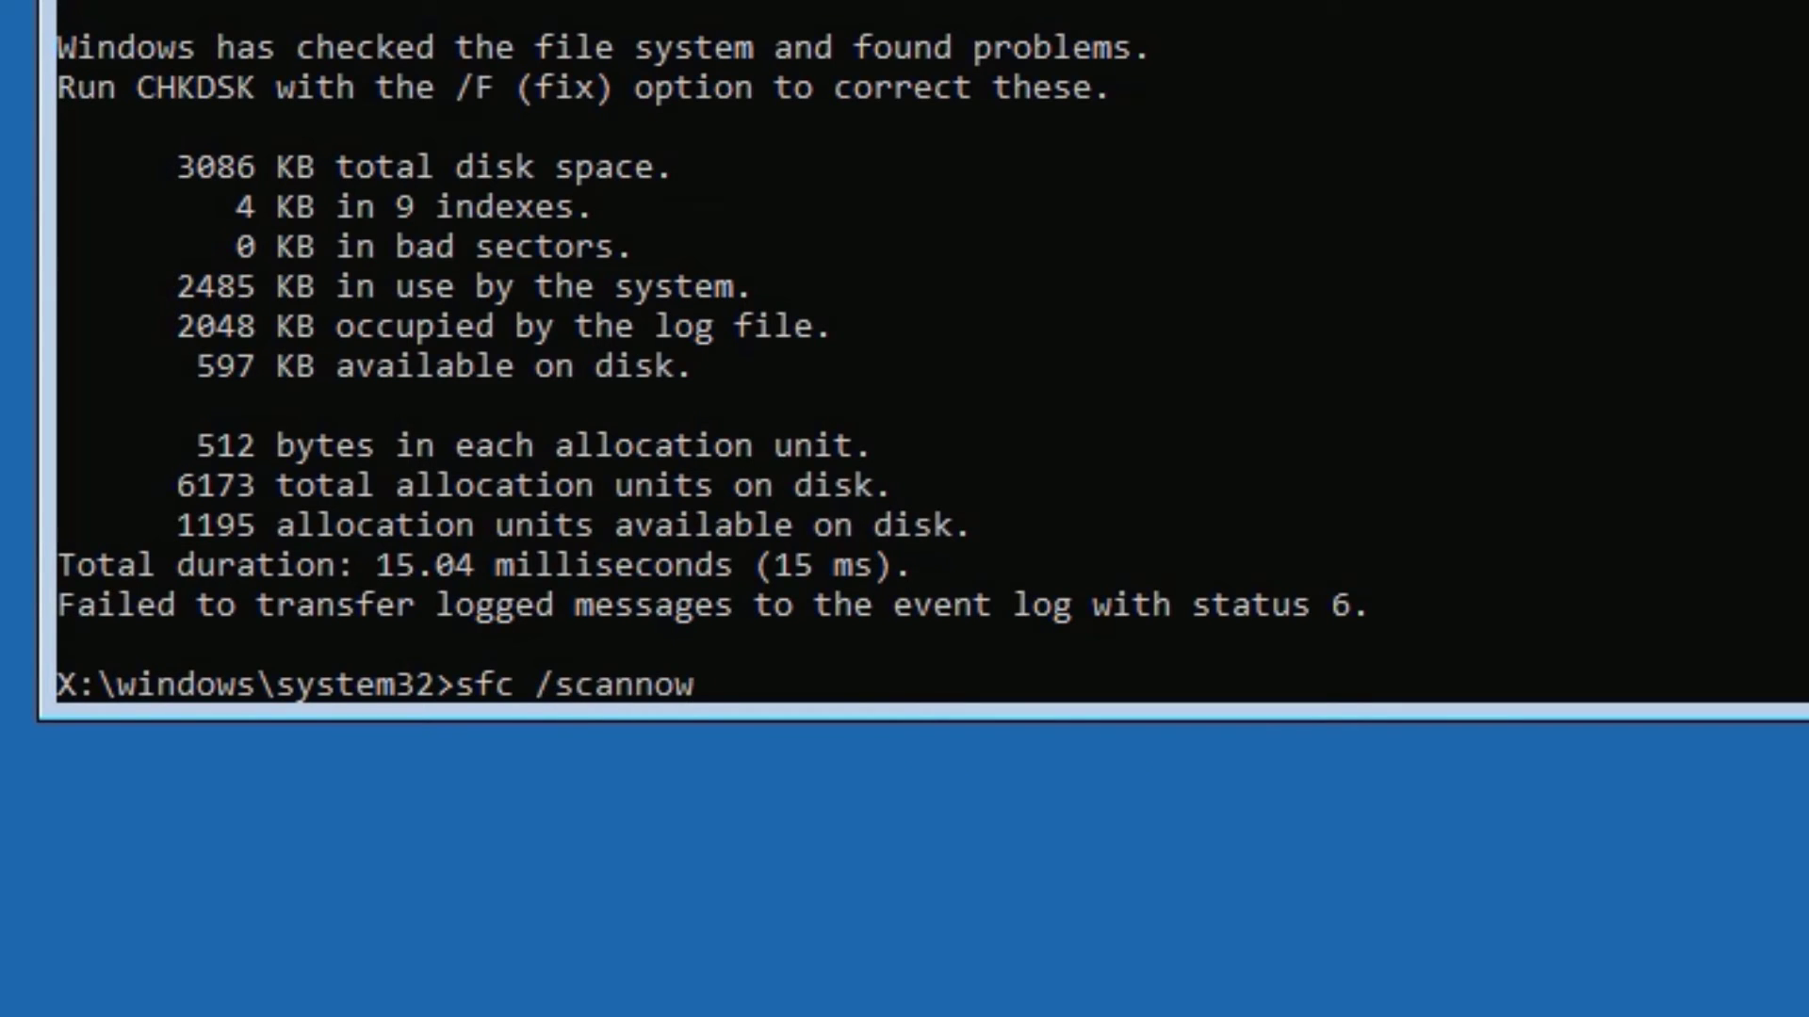
{"action": "key", "text": "Return"}
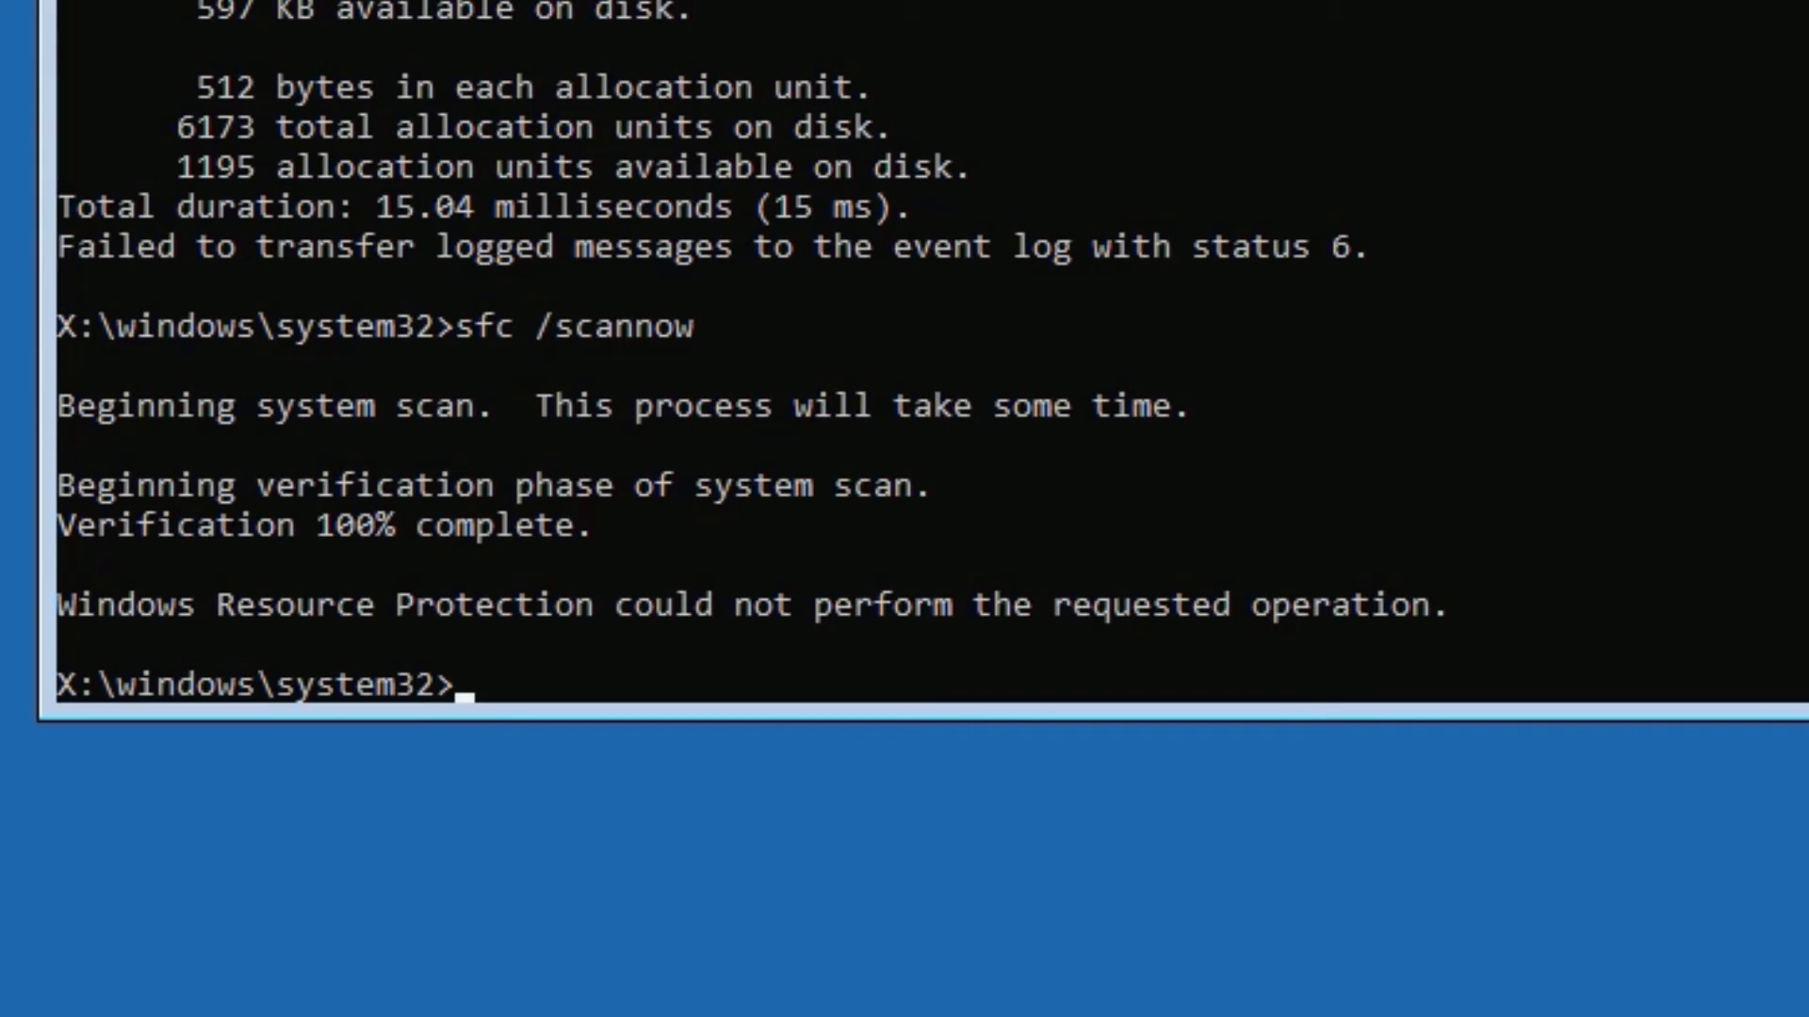
{"action": "type", "text": "gpupdate"}
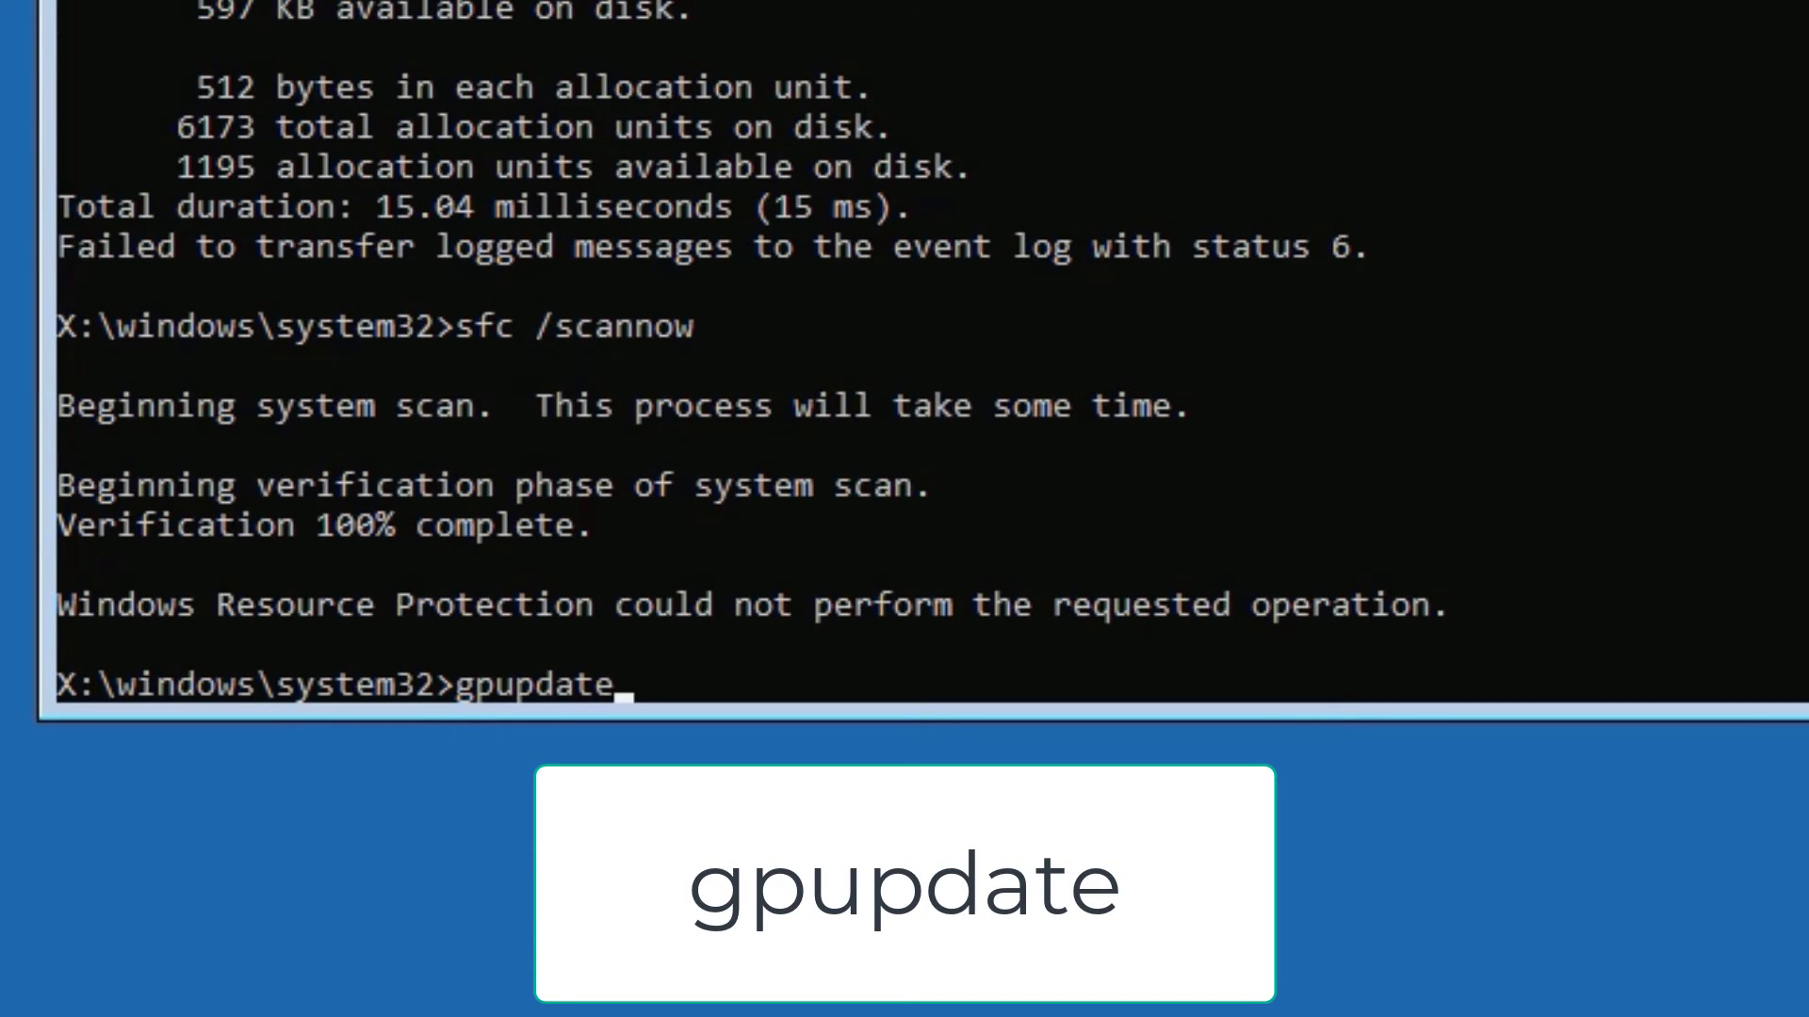
{"action": "key", "text": "Return"}
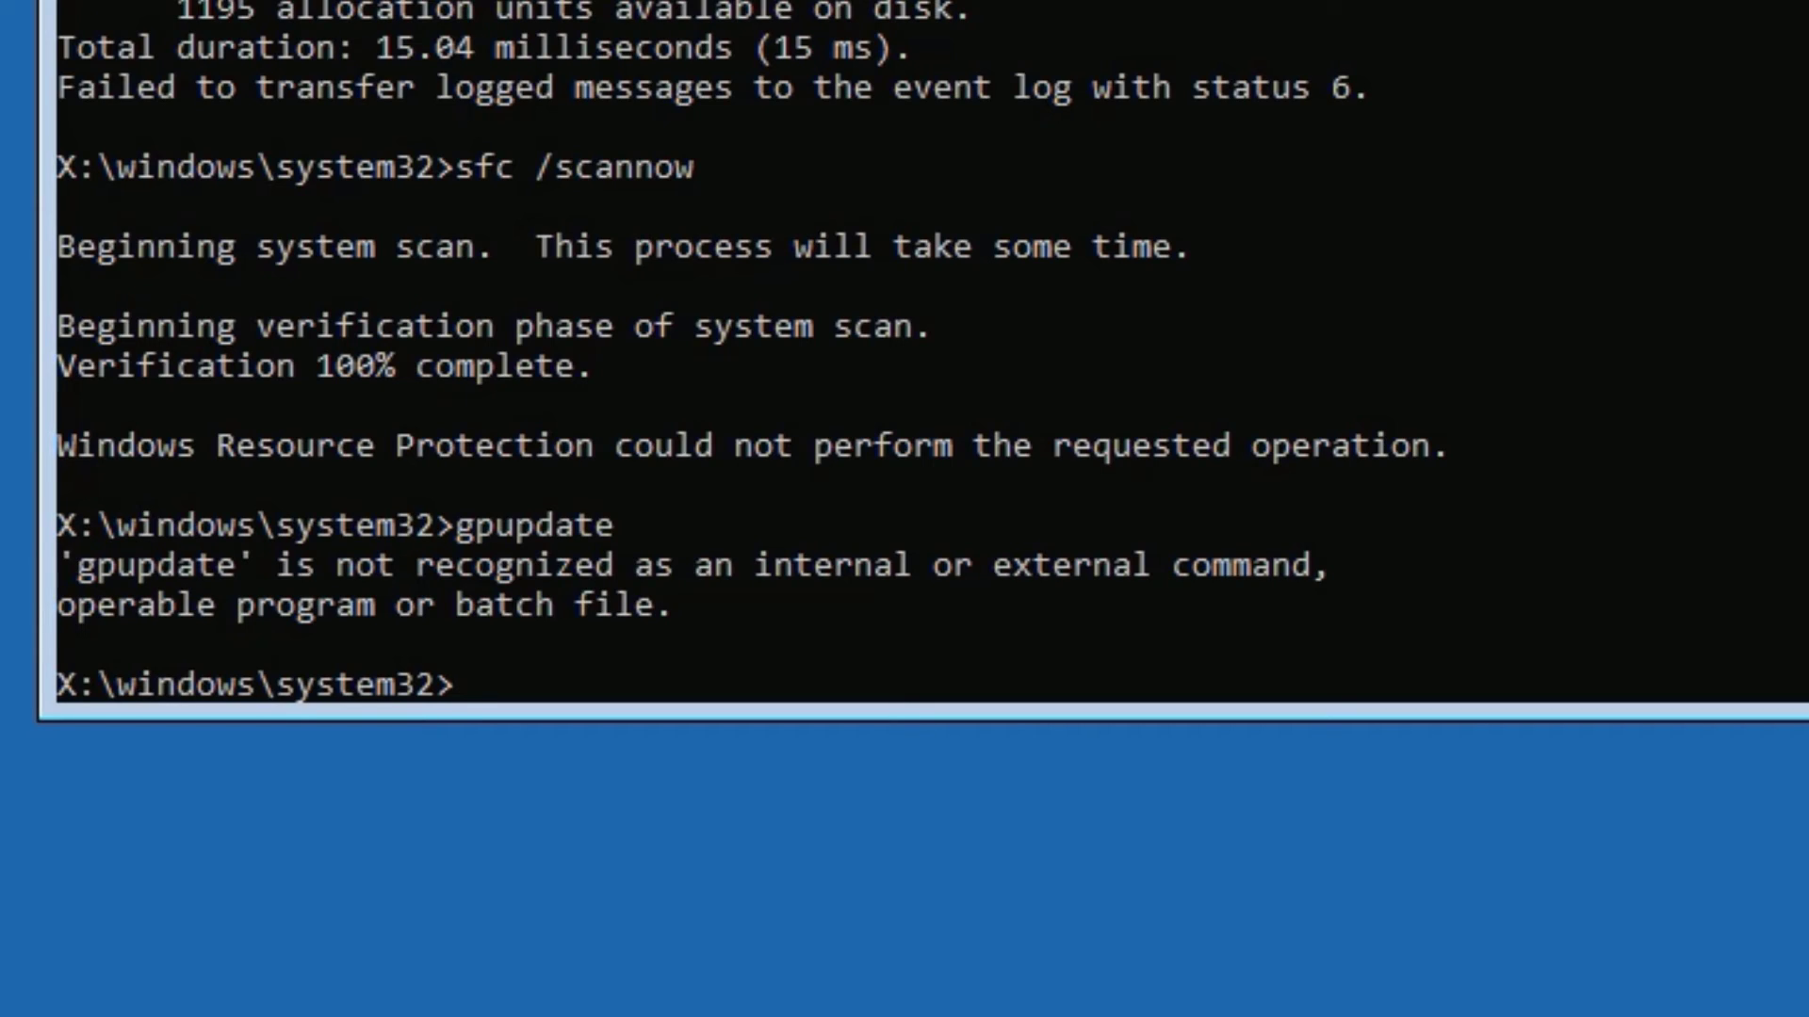
Run bootrec /fixmbr, then bootrec /fixboot, which returns Access is denied.
{"action": "type", "text": "bootrec"}
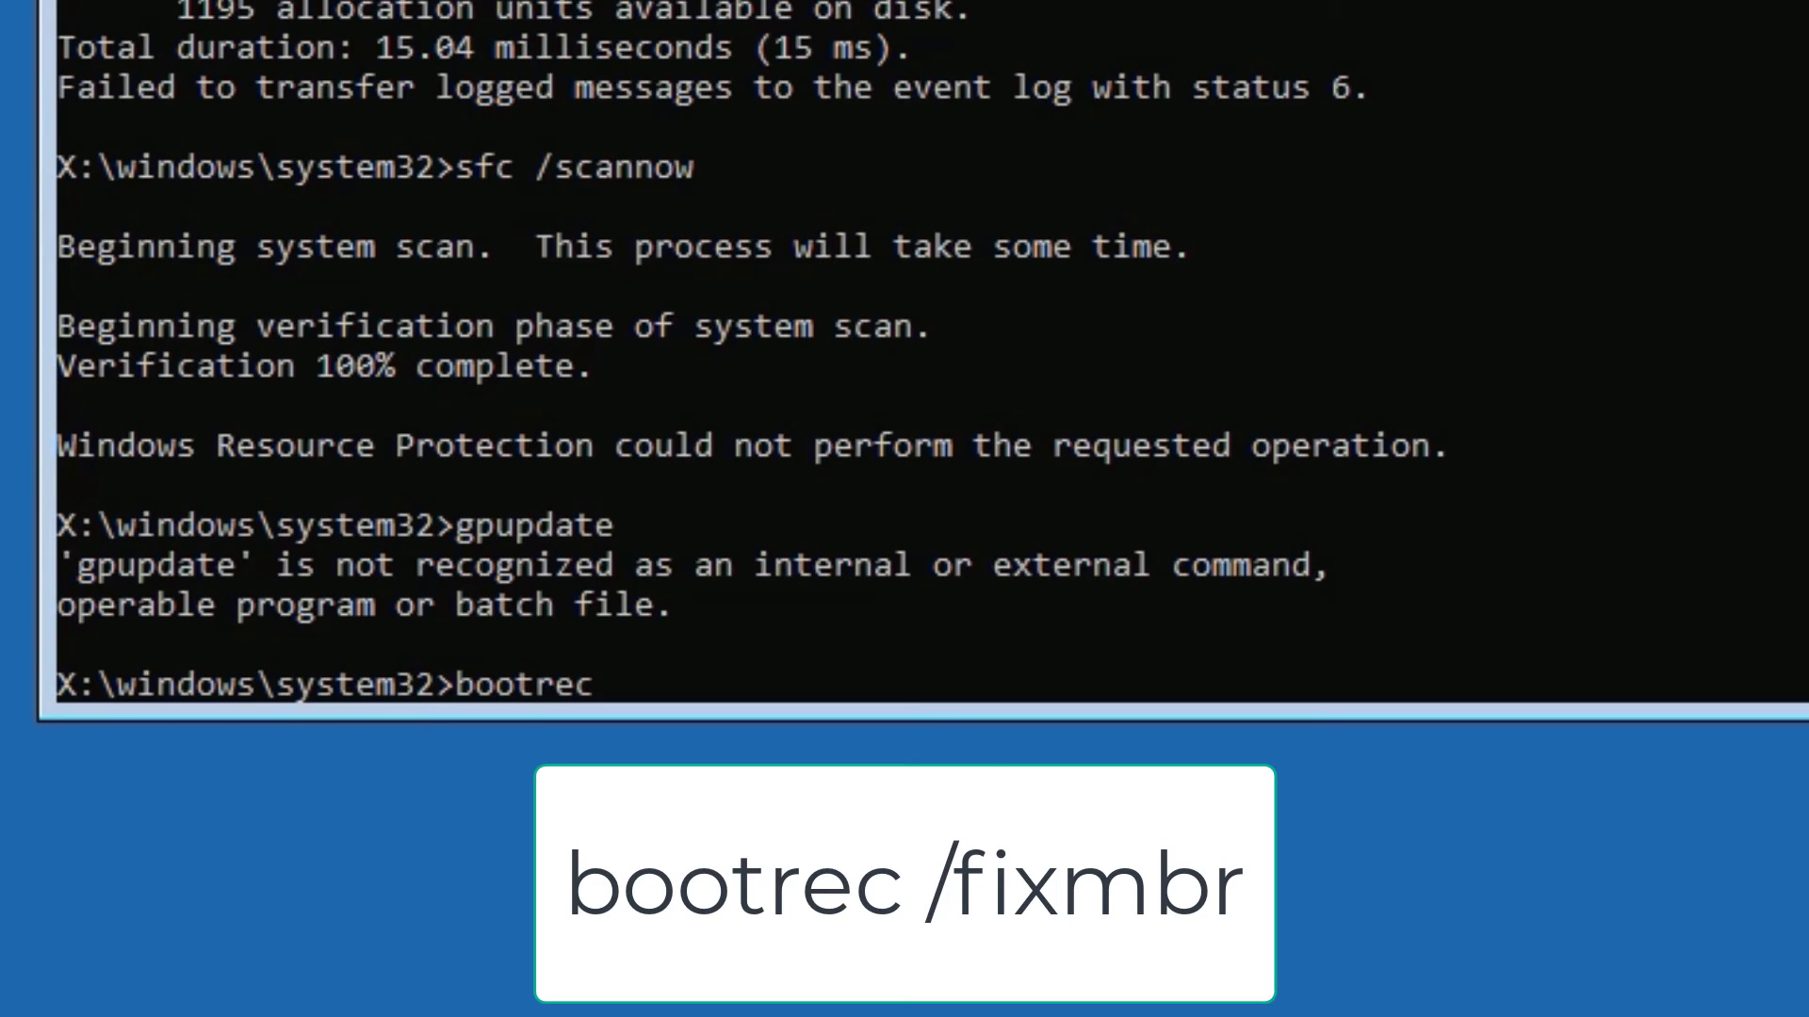
{"action": "type", "text": " /fixmbr"}
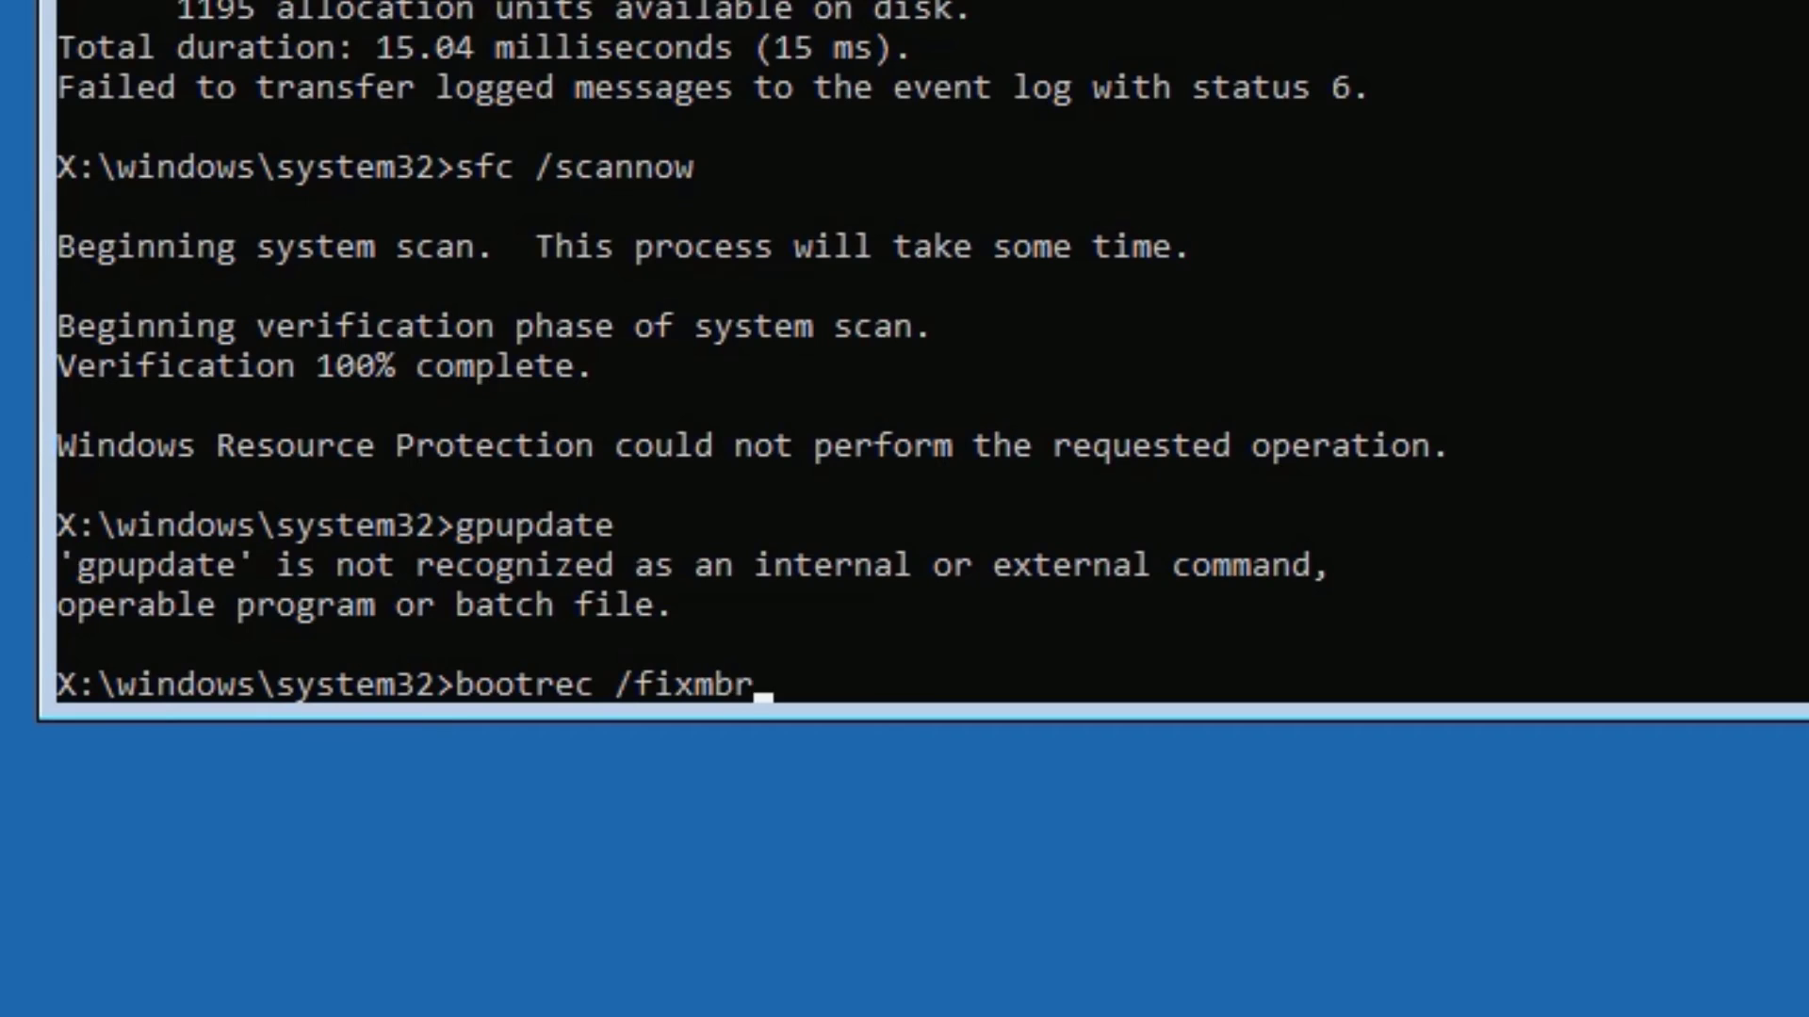
{"action": "key", "text": "Return"}
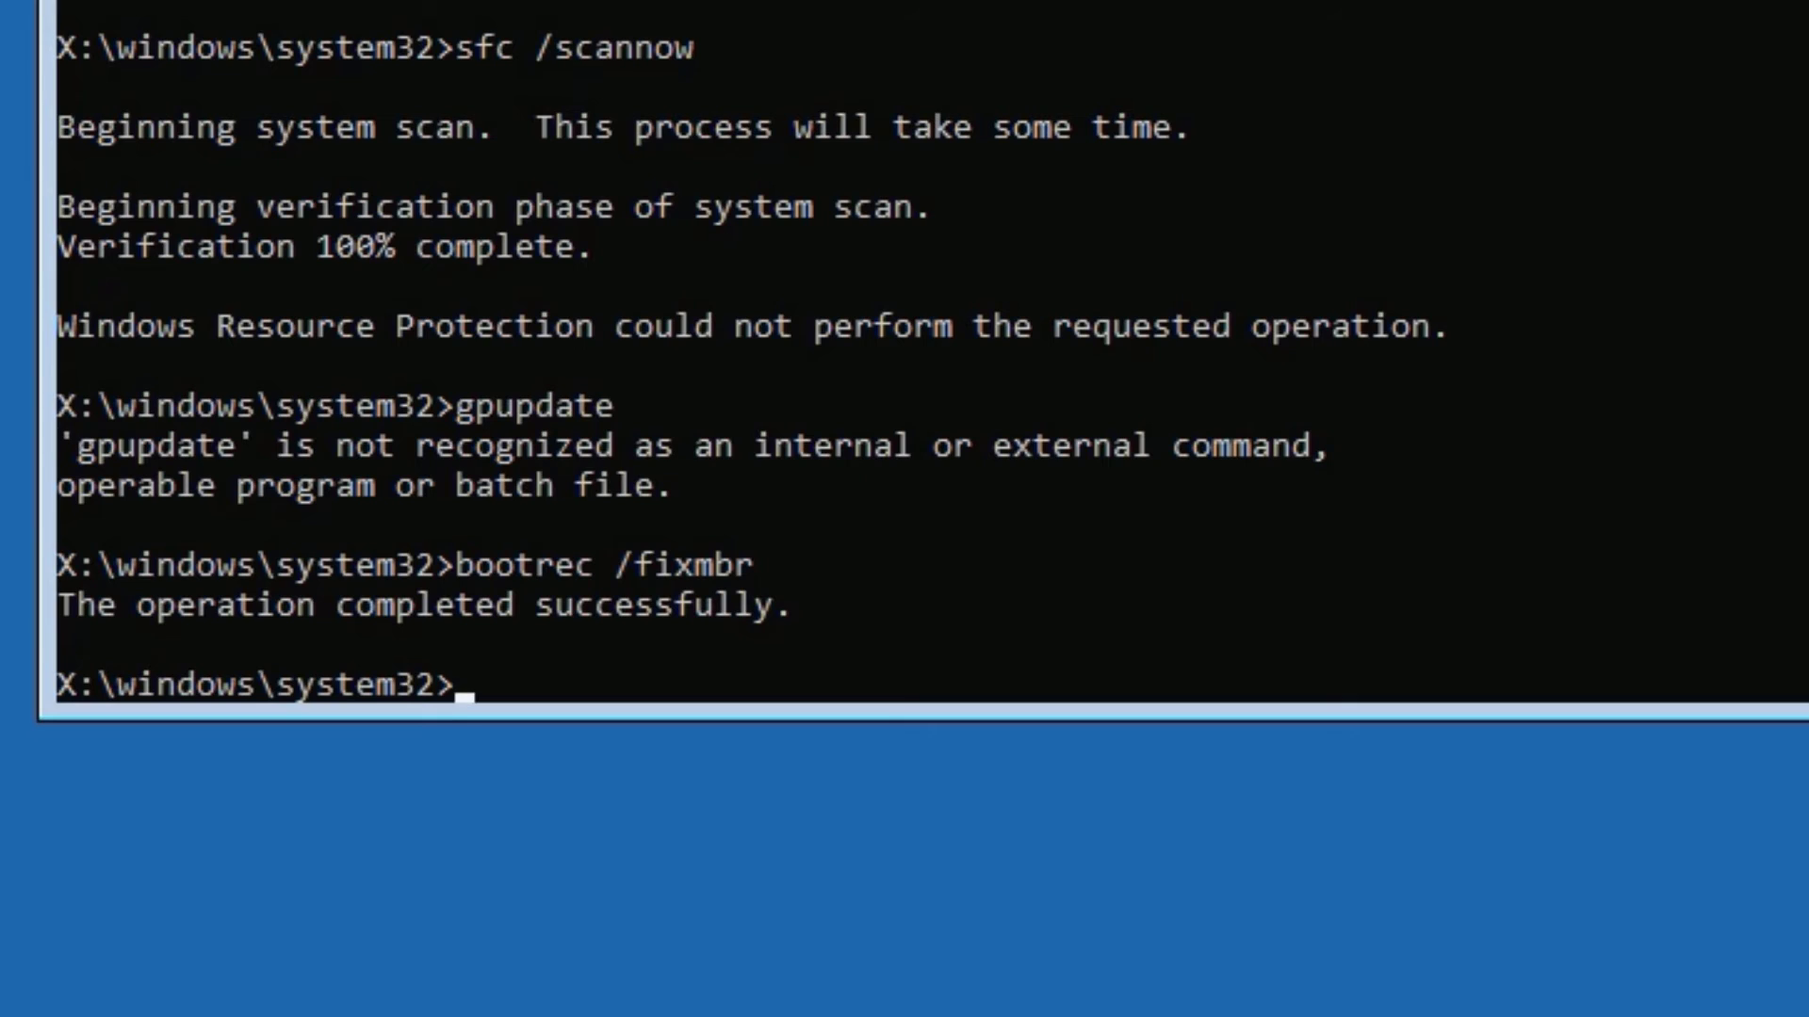
{"action": "type", "text": "b"}
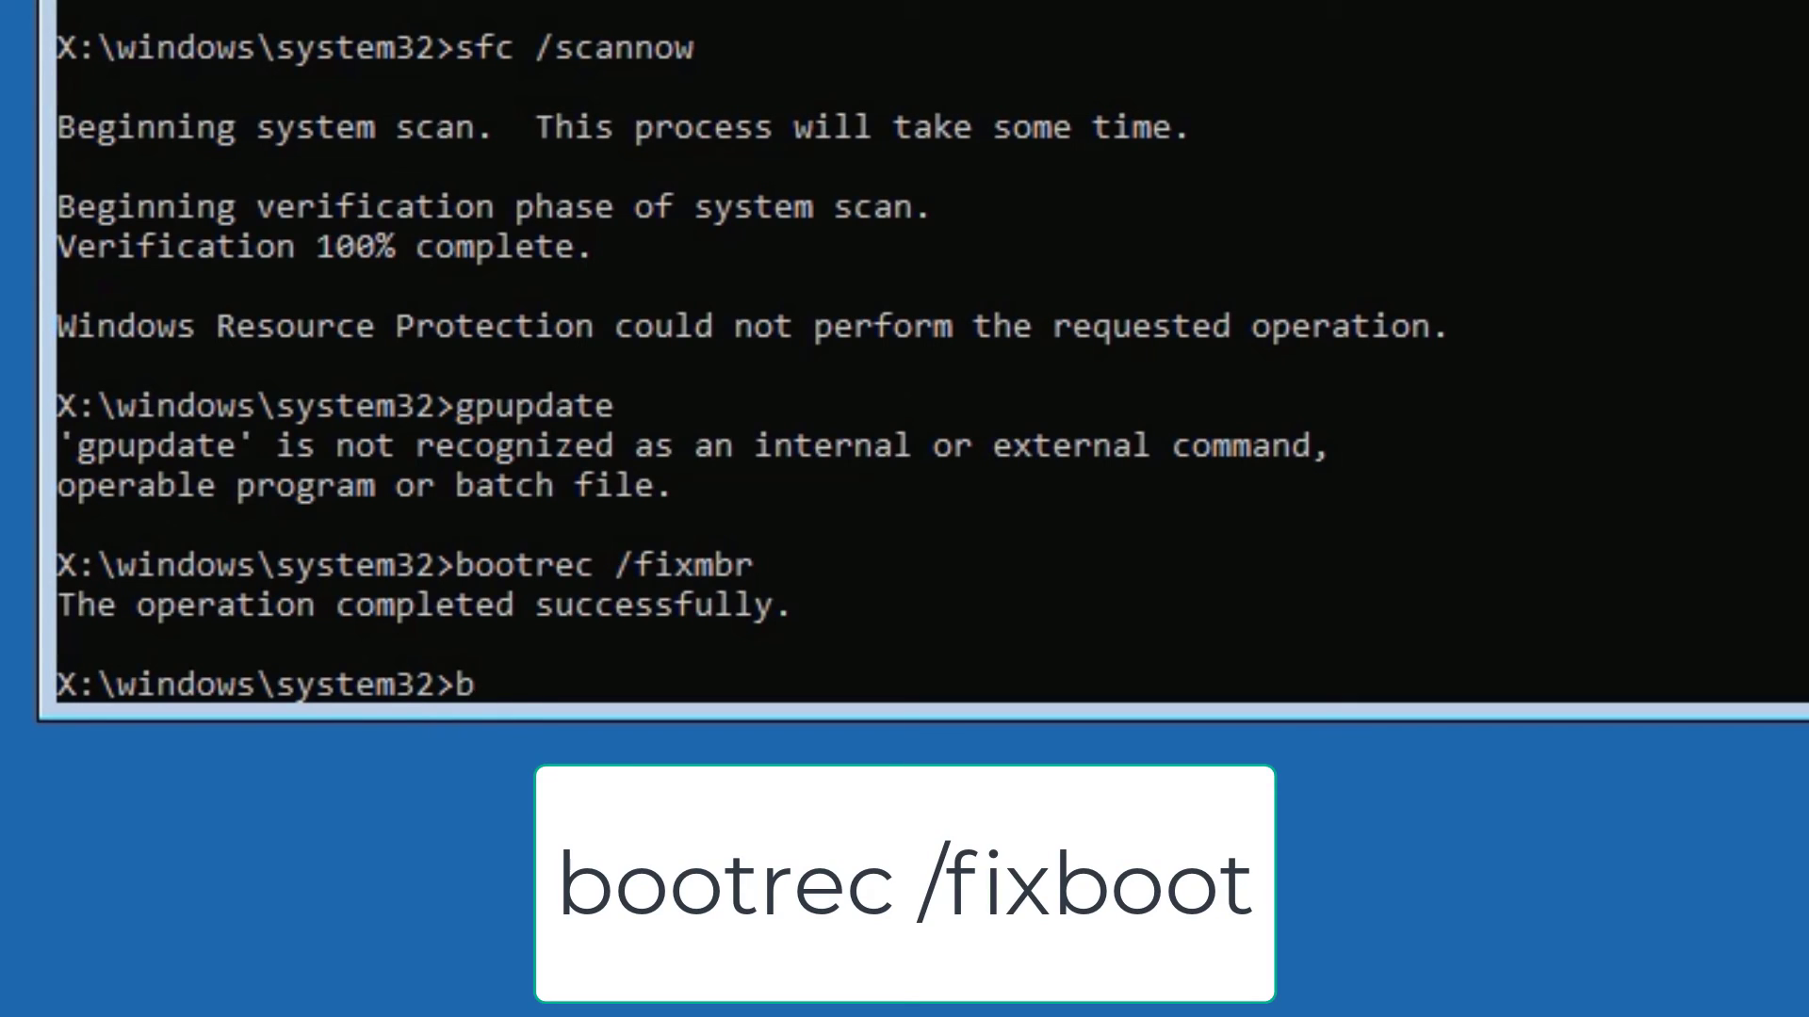
{"action": "type", "text": "ootrec "}
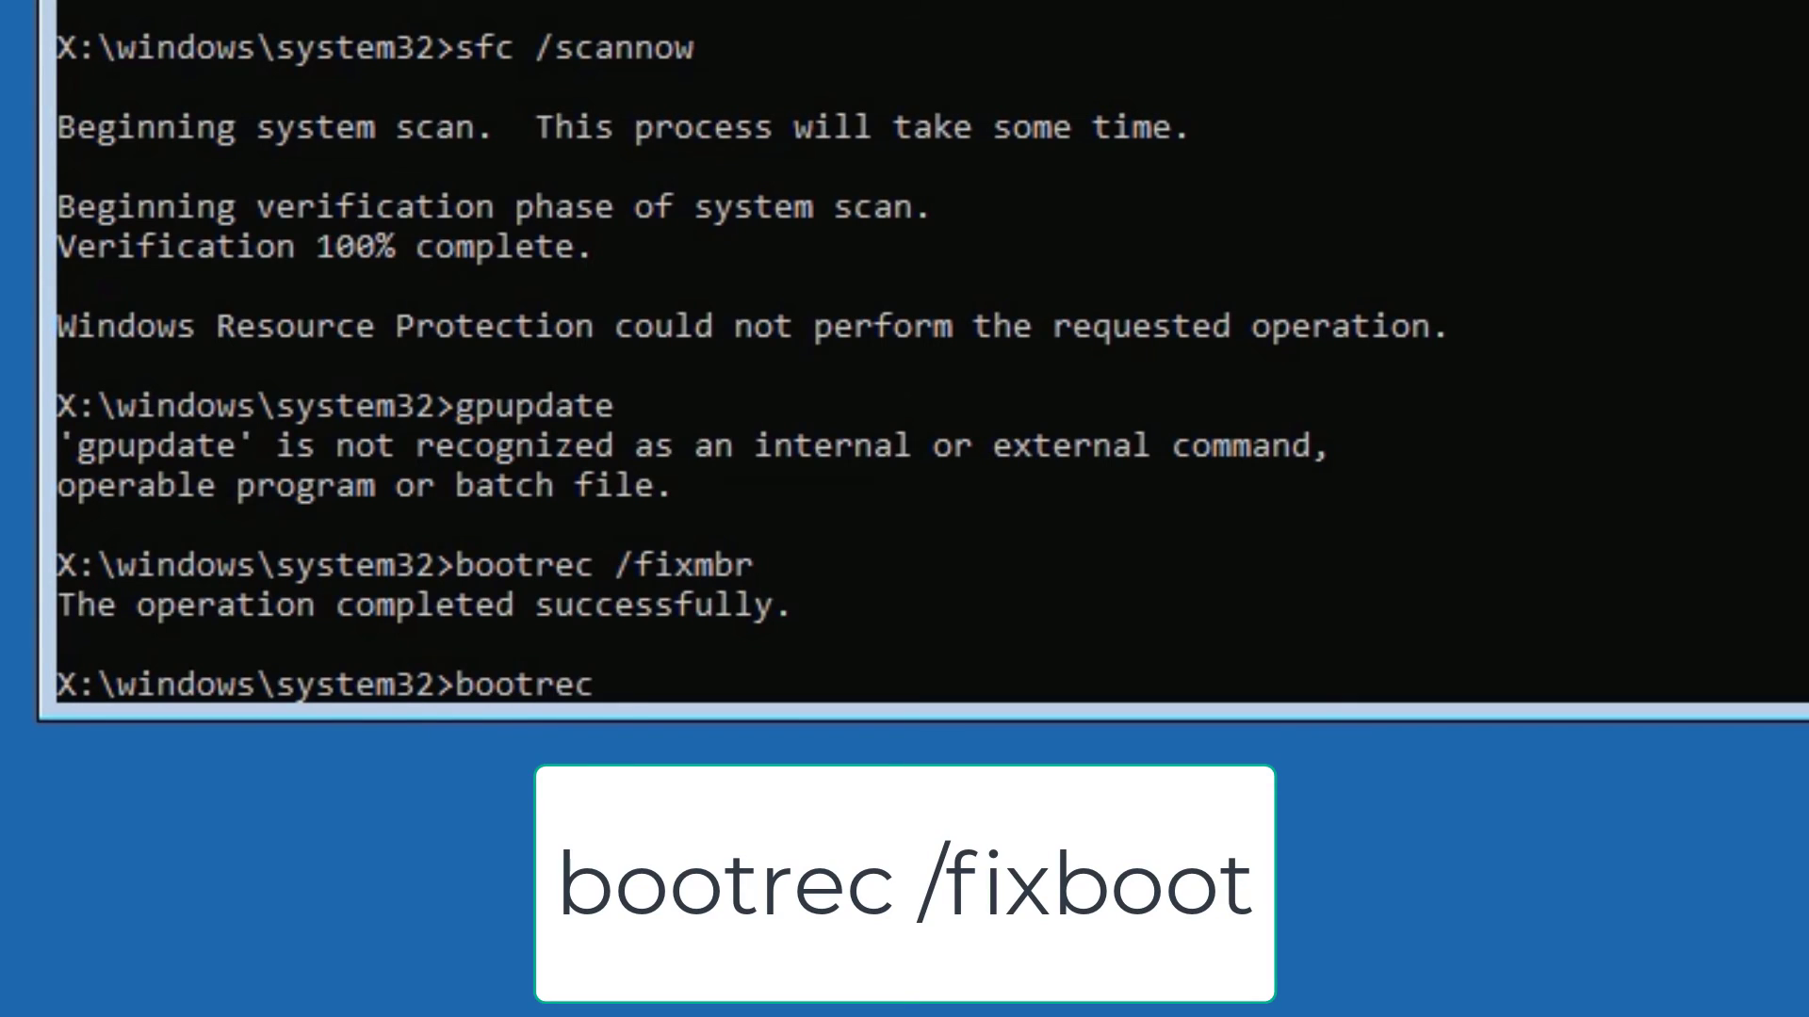
{"action": "type", "text": "/fixboot"}
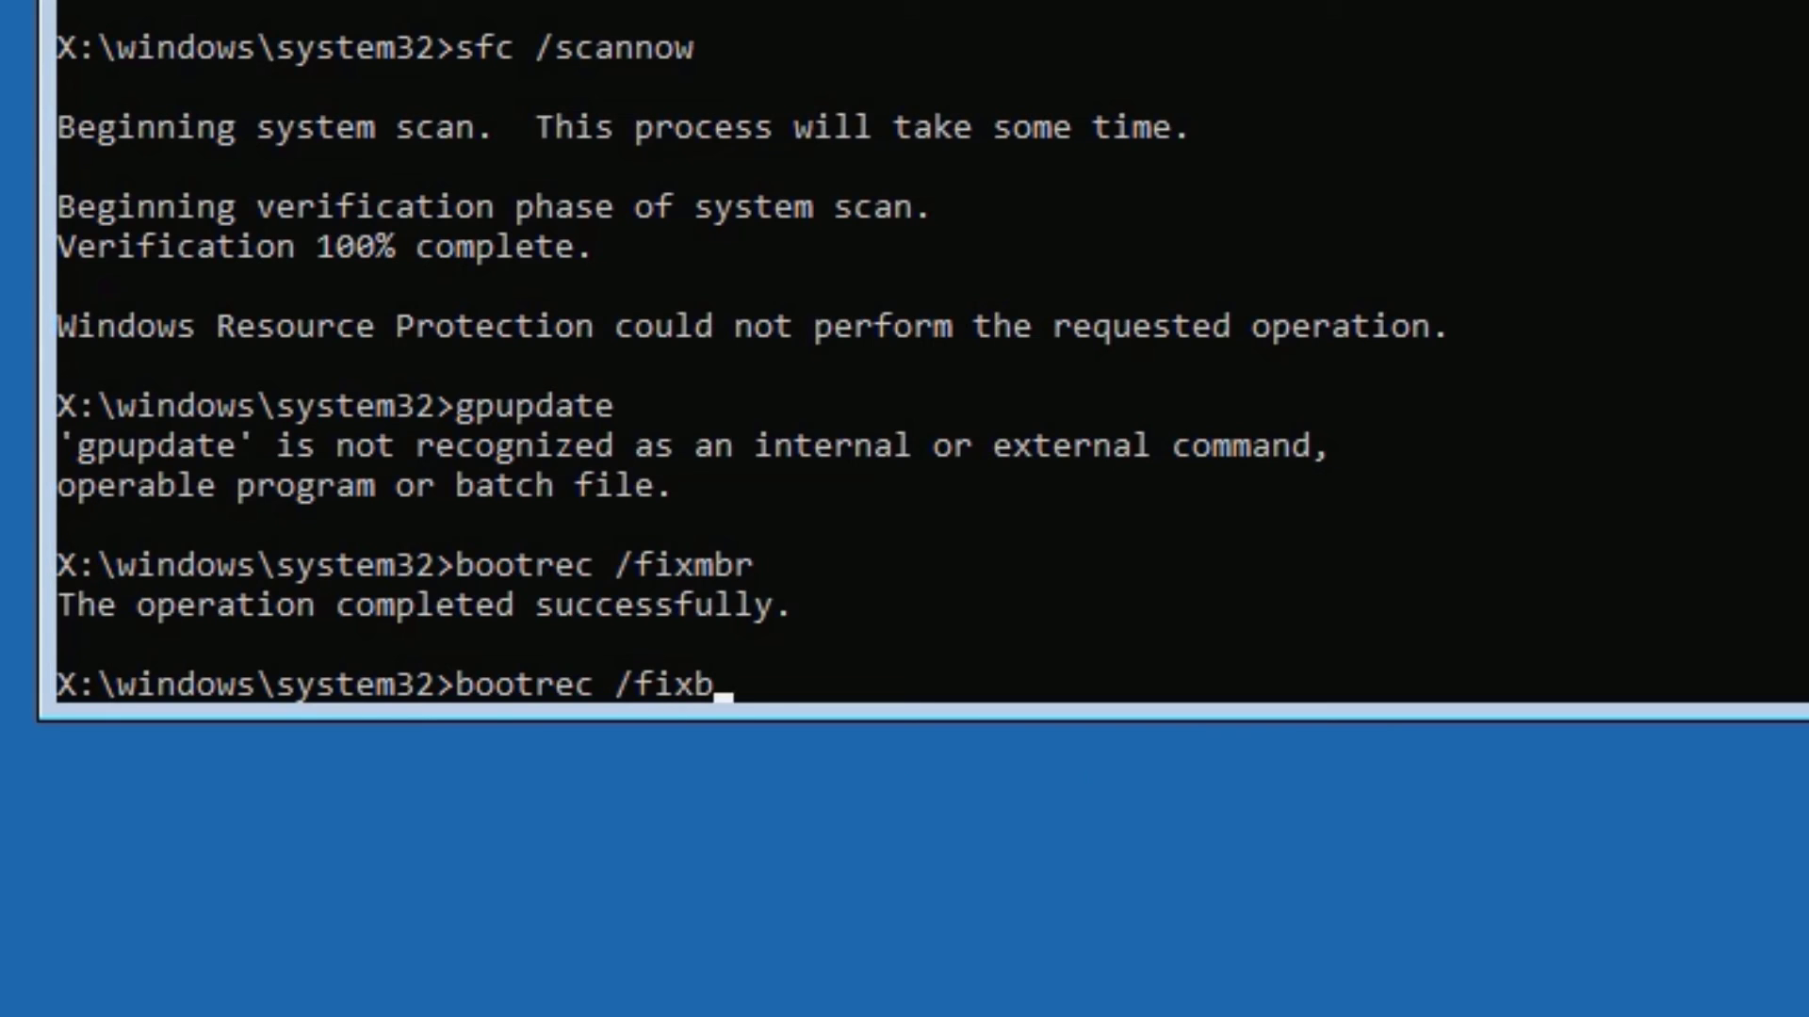
{"action": "key", "text": "Return"}
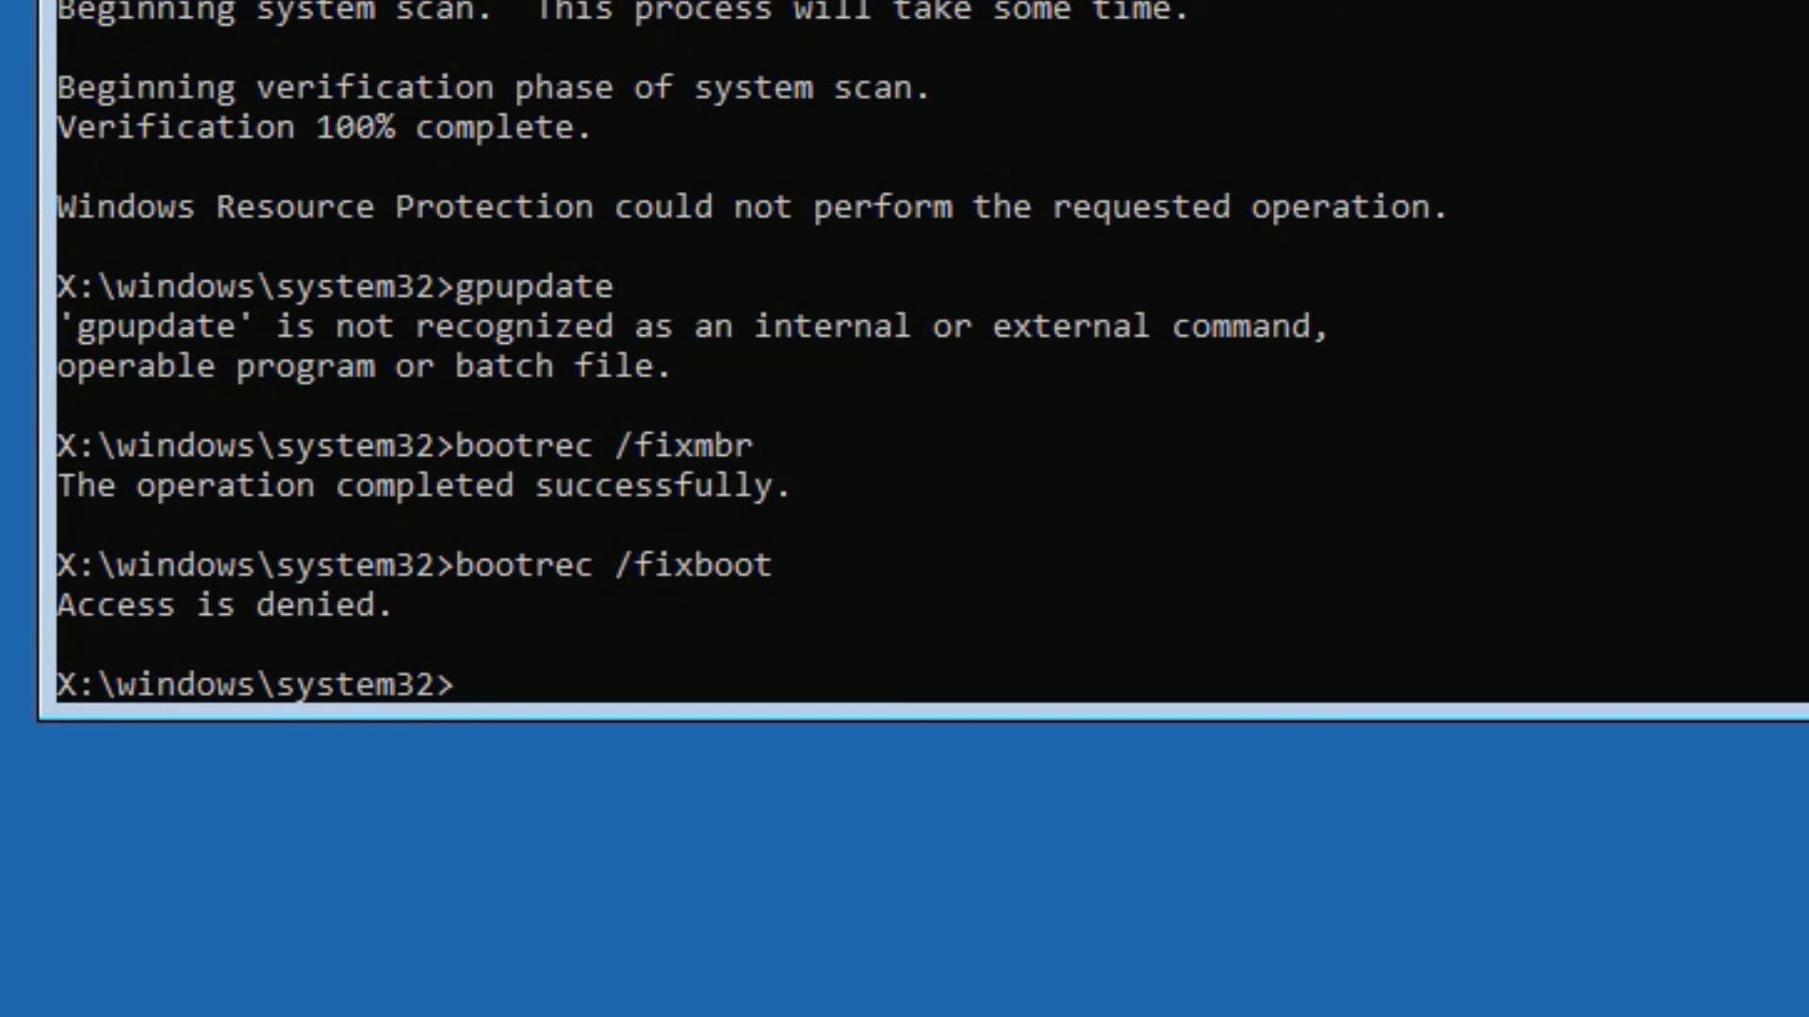
Exit the command prompt, continue to Windows, and enter the account PIN at the lock screen.
{"action": "type", "text": "exit"}
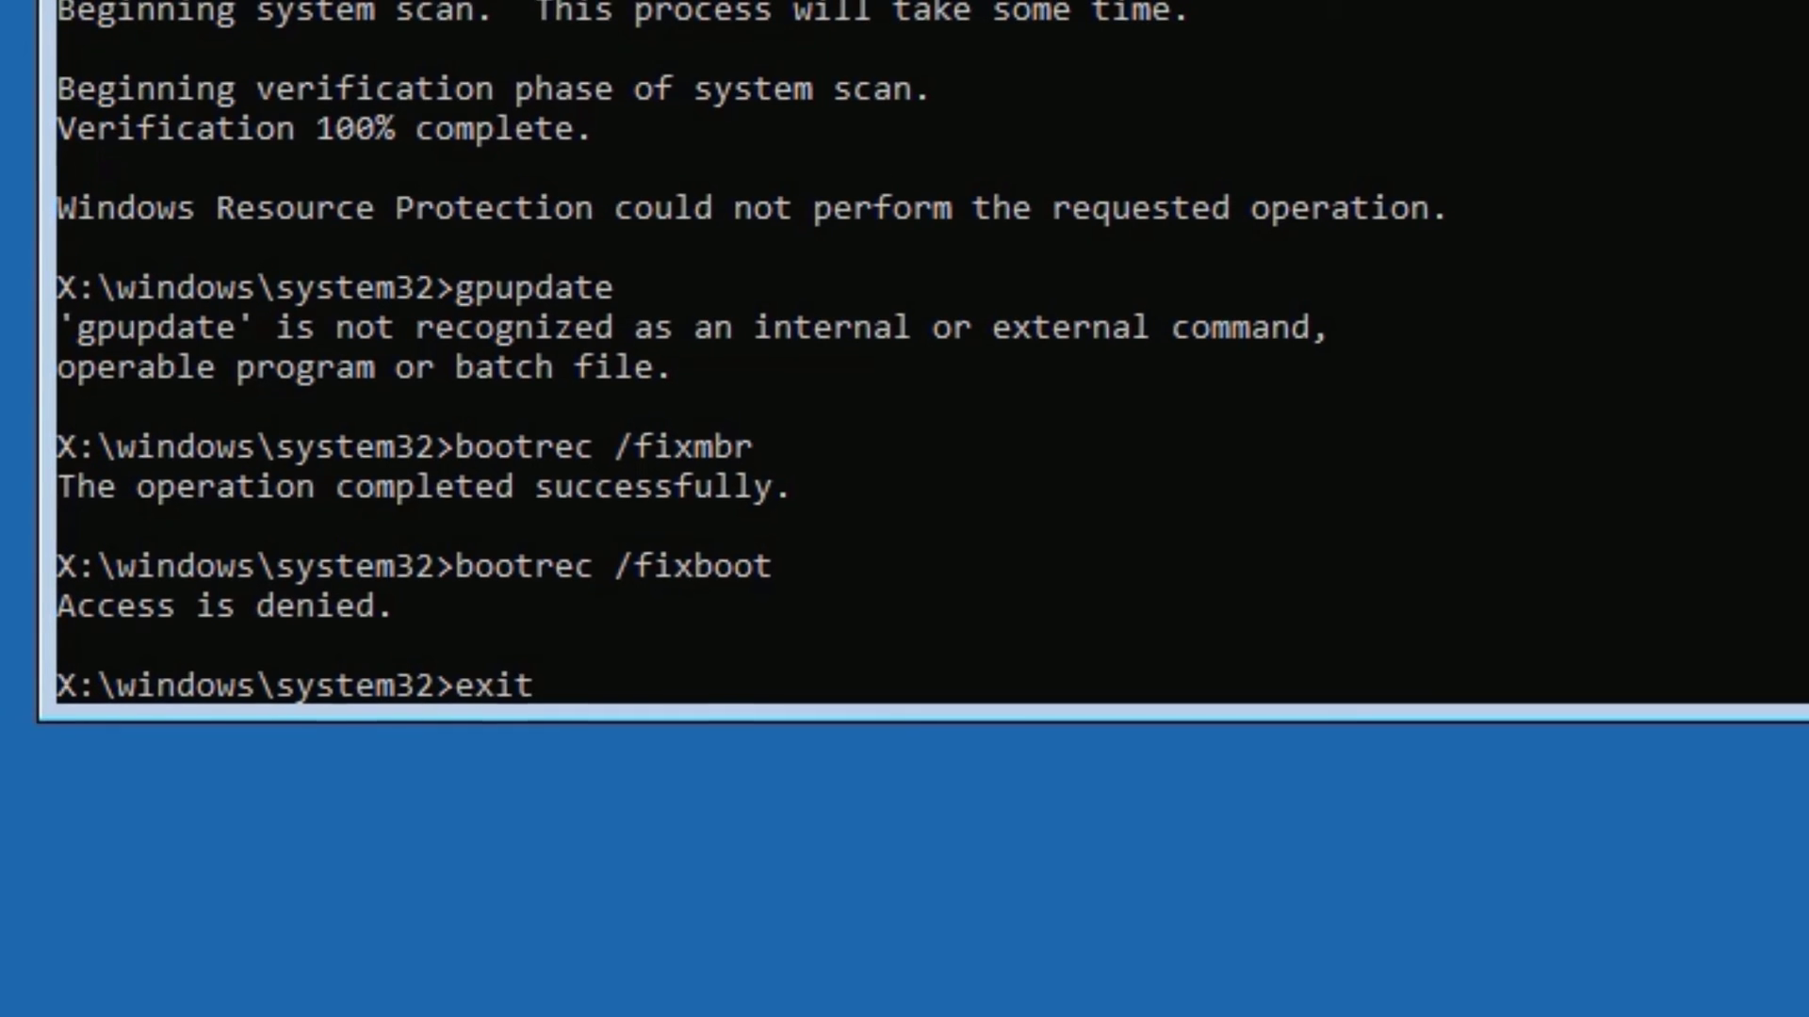
{"action": "key", "text": "Return"}
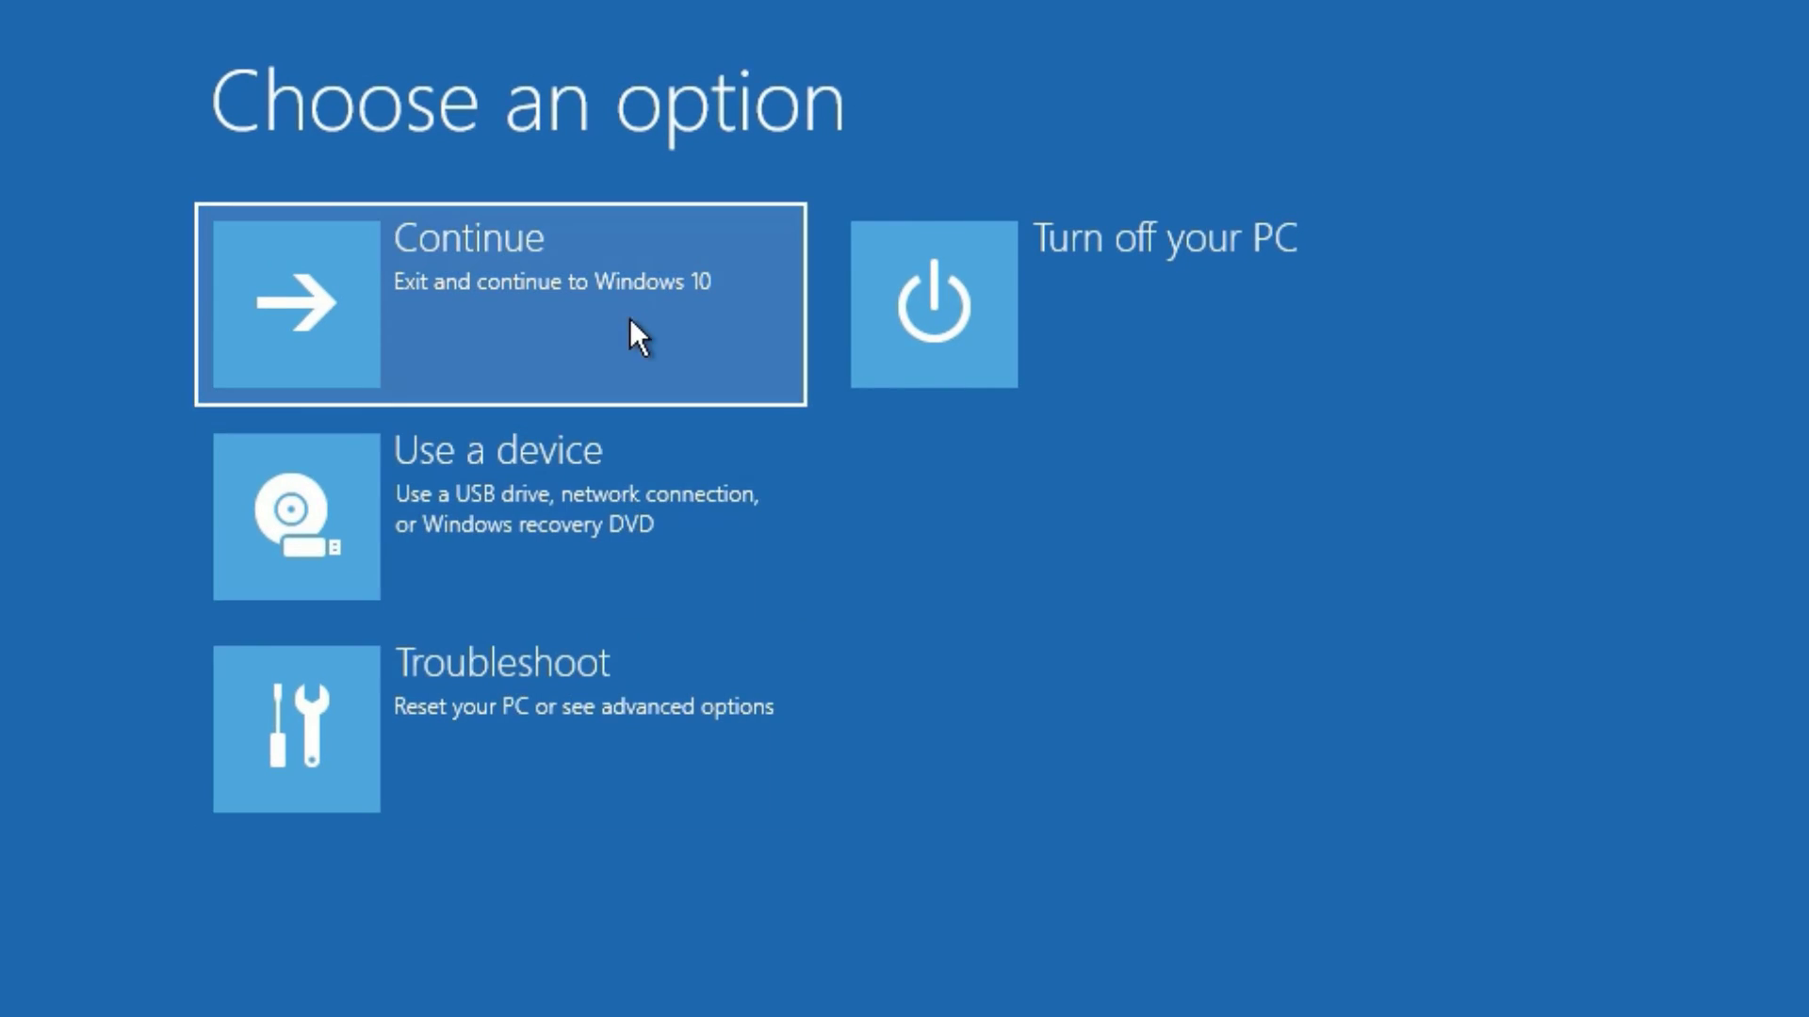
{"action": "left_click", "coordinate": [466, 224]}
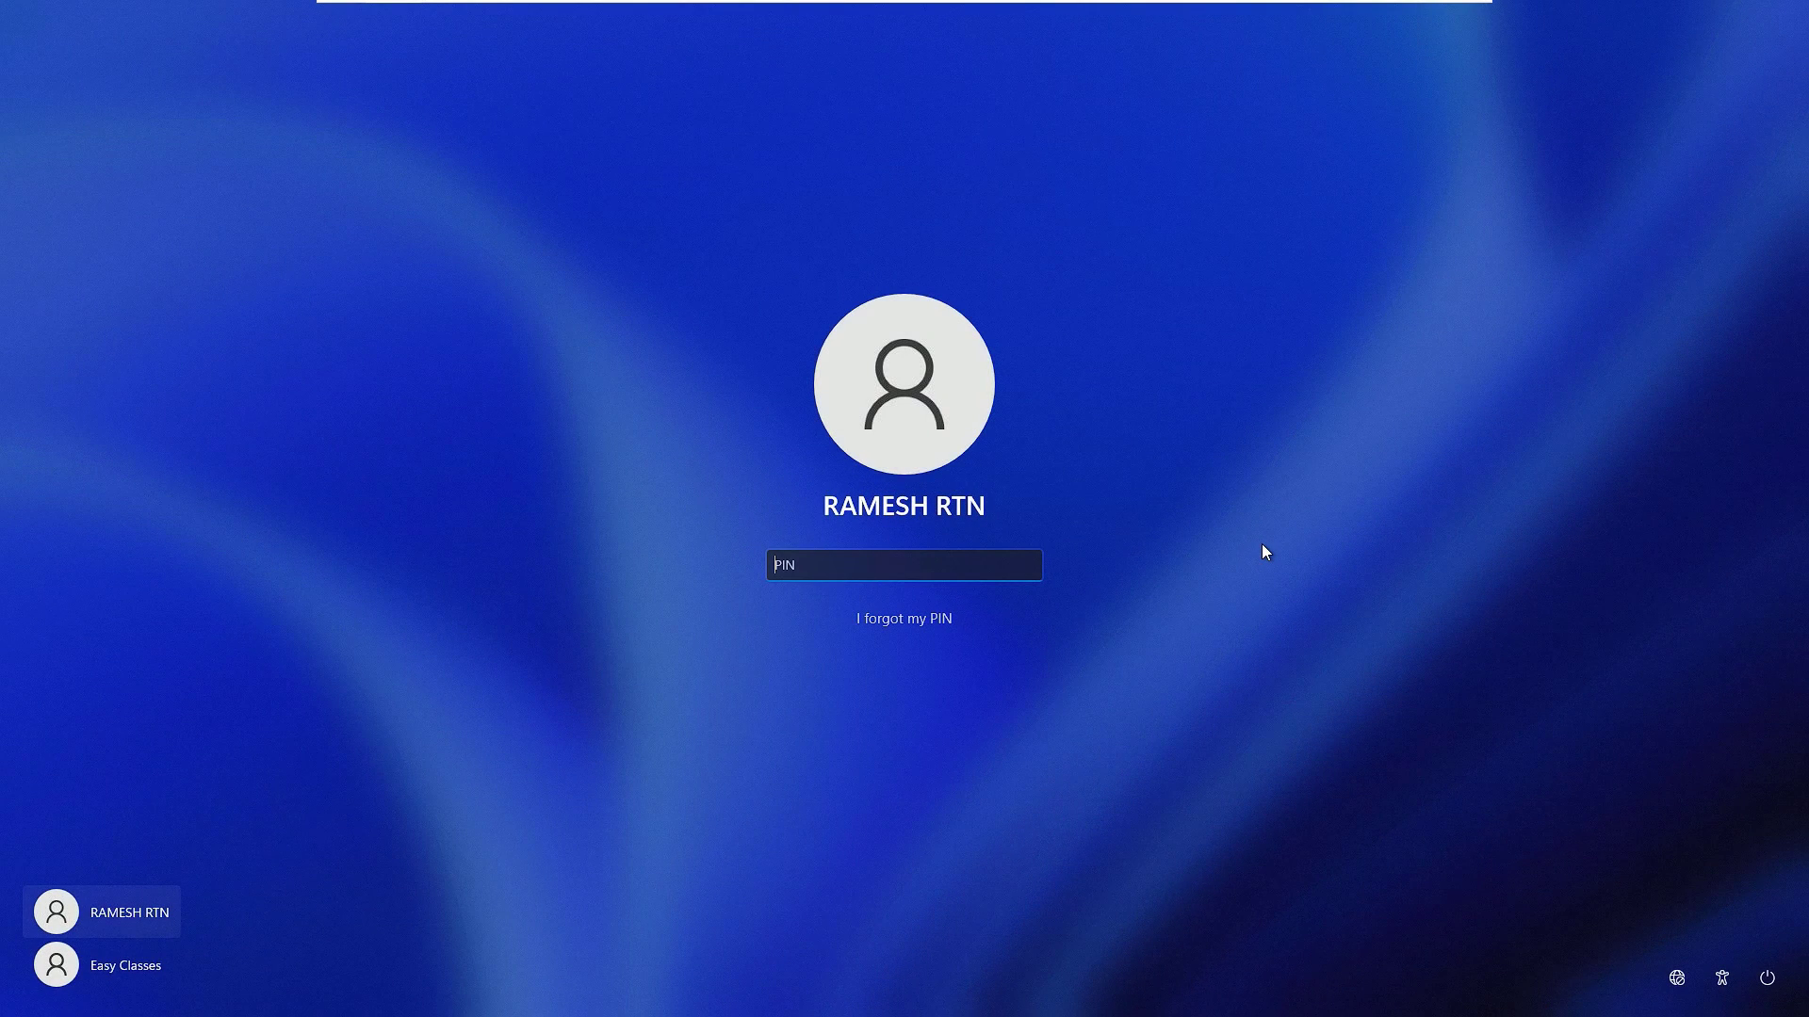
{"action": "type", "text": "1234"}
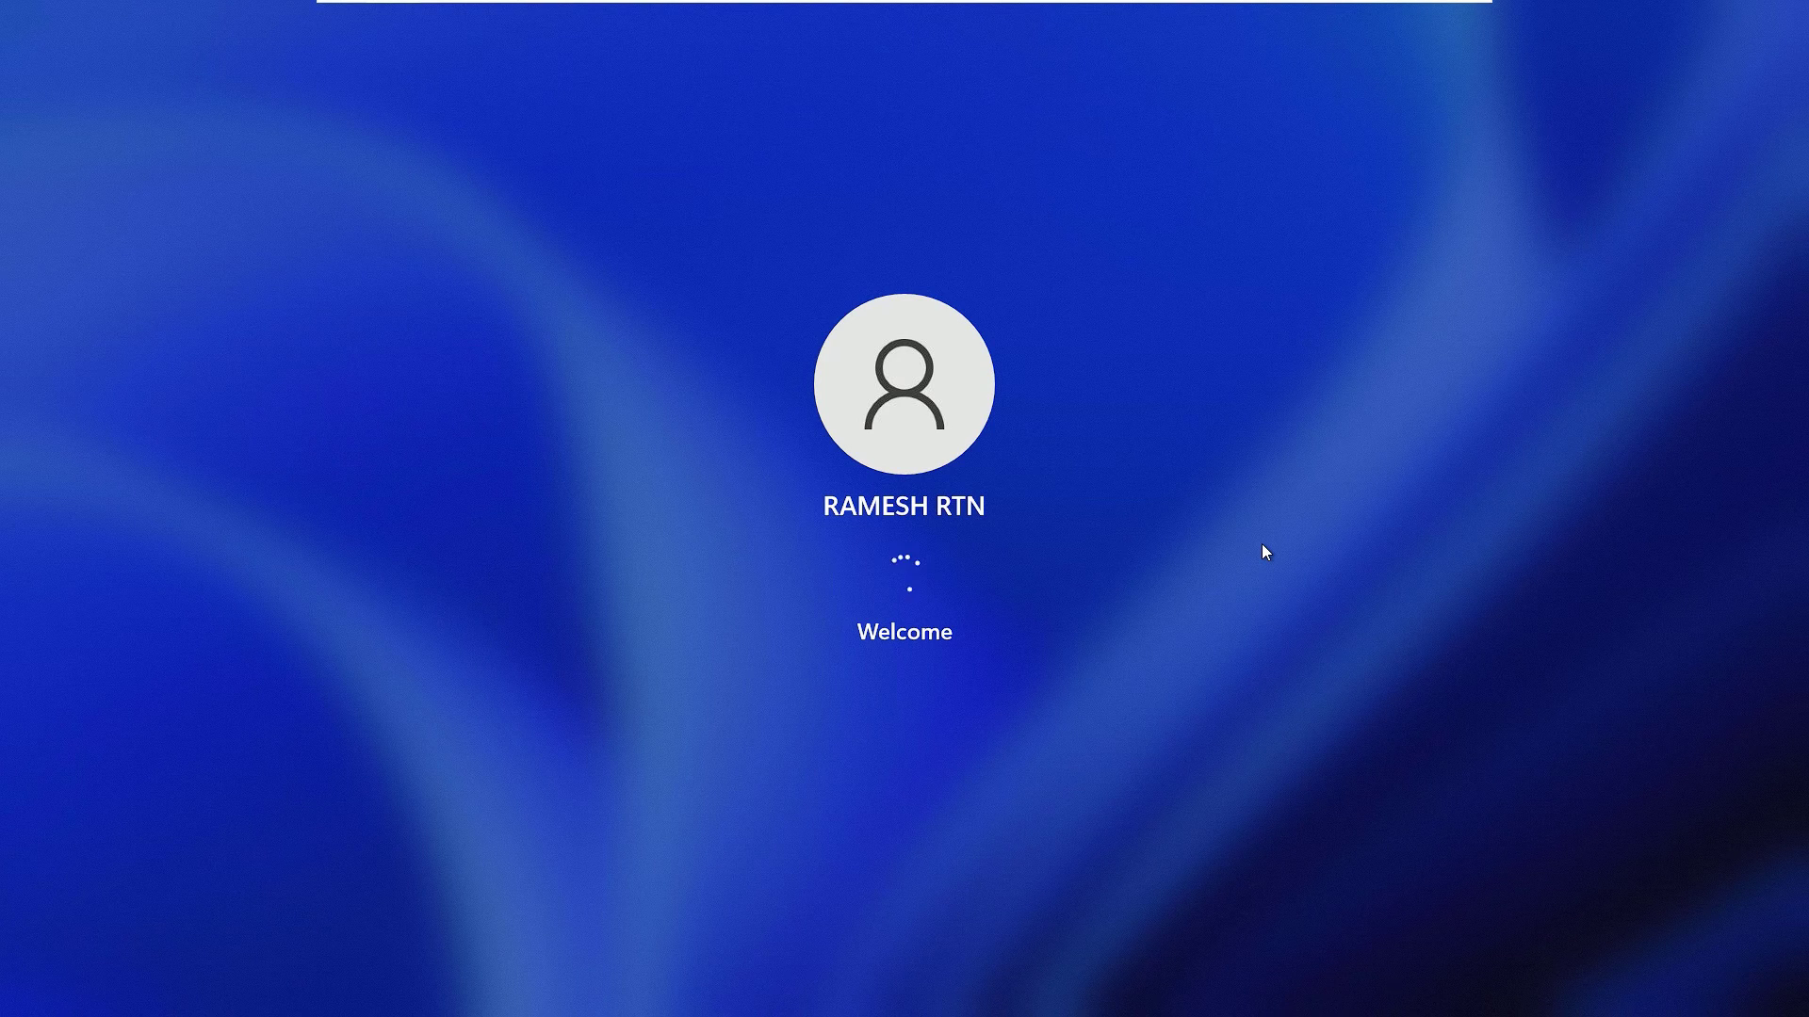